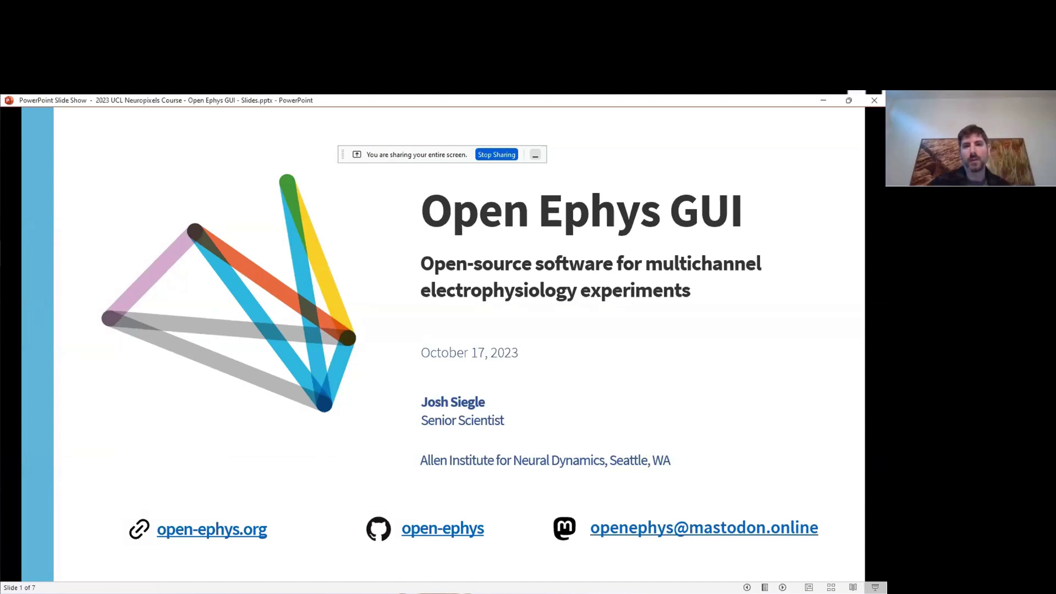
Advance the slideshow to slide 2, the 'Open Ephys GUI' screenshot slide.
key("Right")
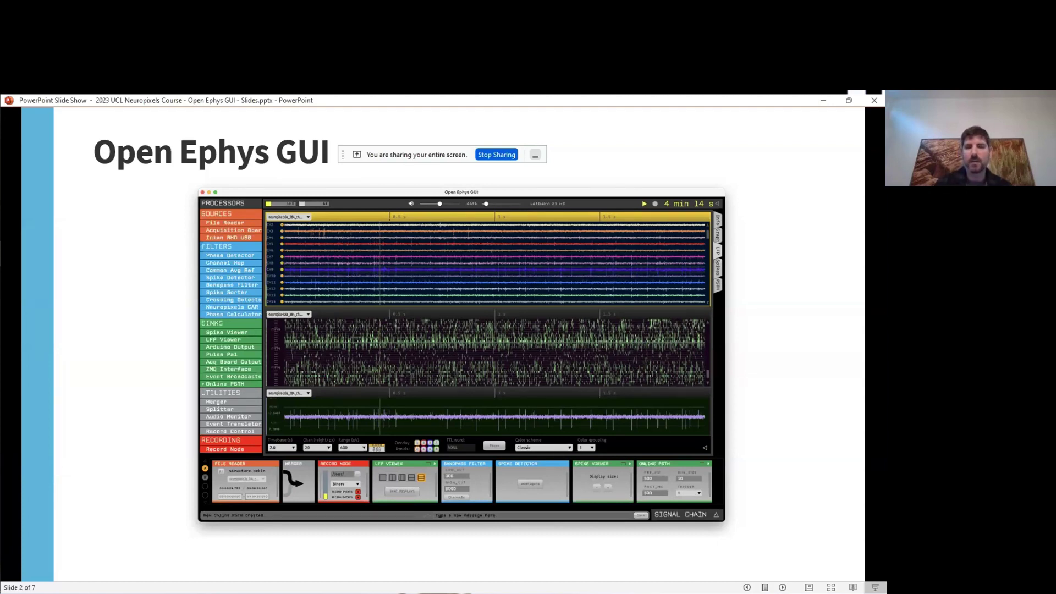
Step past the Plugin architecture and Compatible hardware slides to slide 5, '[Software Demo]'.
key("Right")
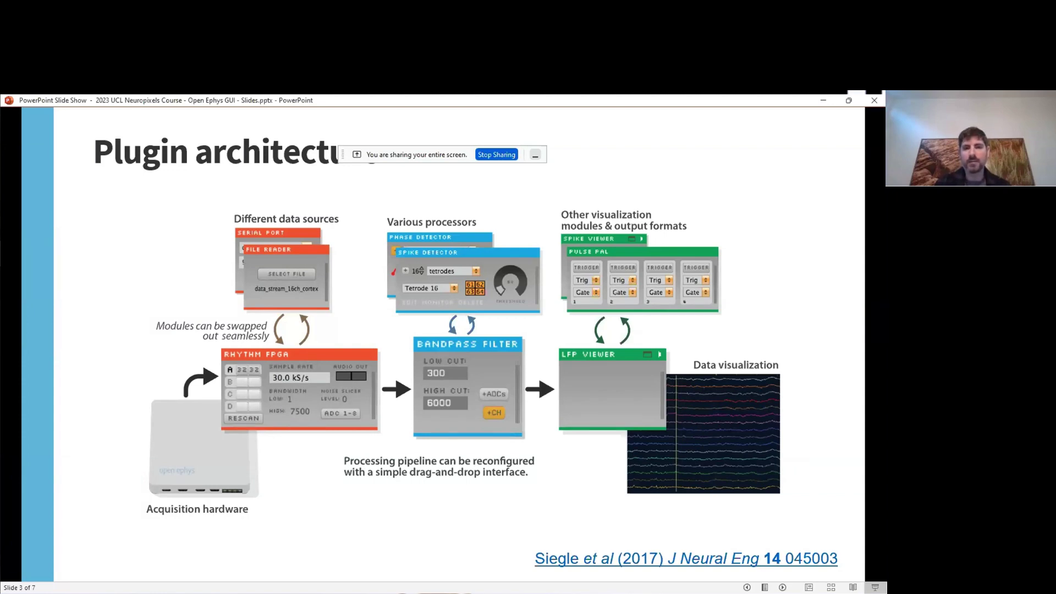
key("Right")
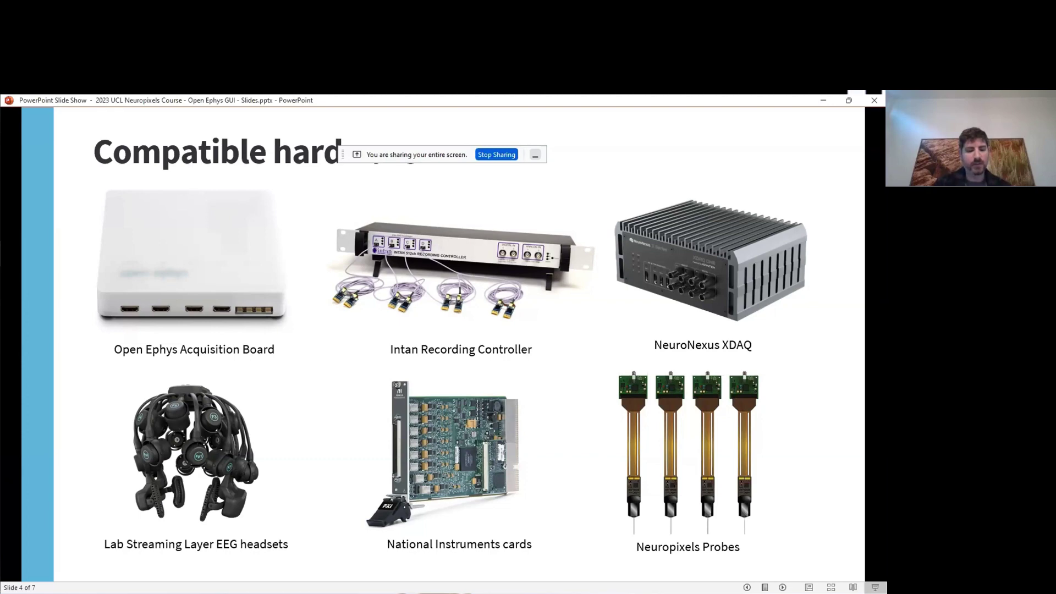
key("Right")
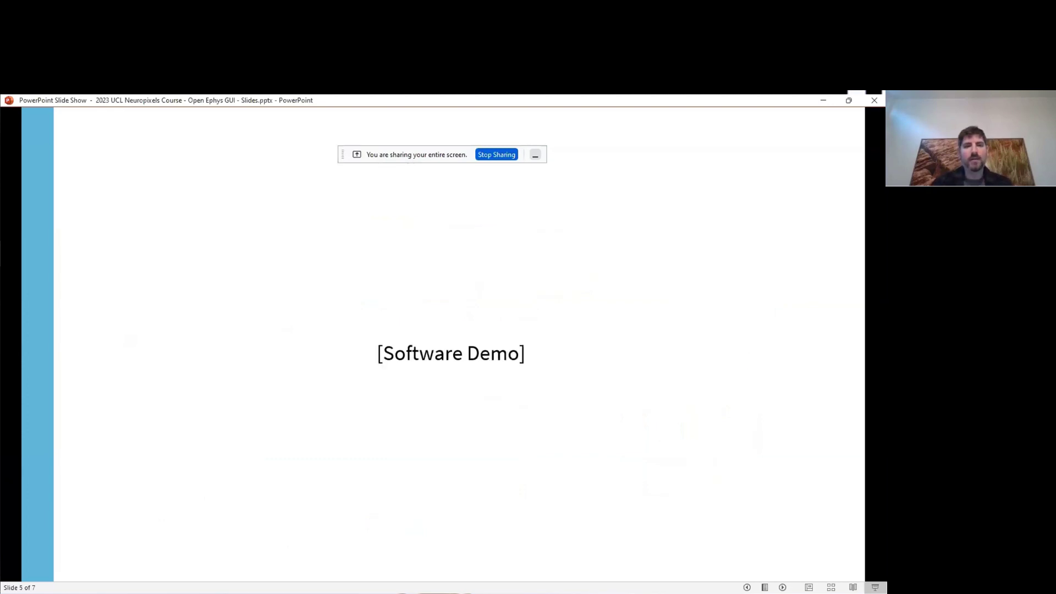
Switch to the Open Ephys GUI v0.6.6 window, move the sharing notice aside, and show Load a Default Configuration.
mouse_move(3, 301)
left_click(26, 282)
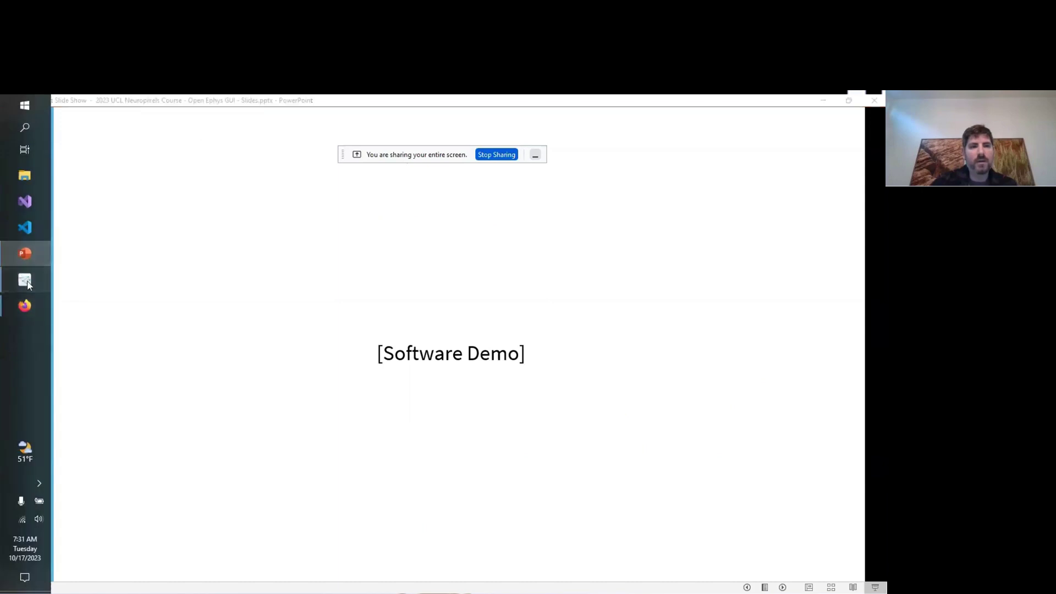
left_click(124, 335)
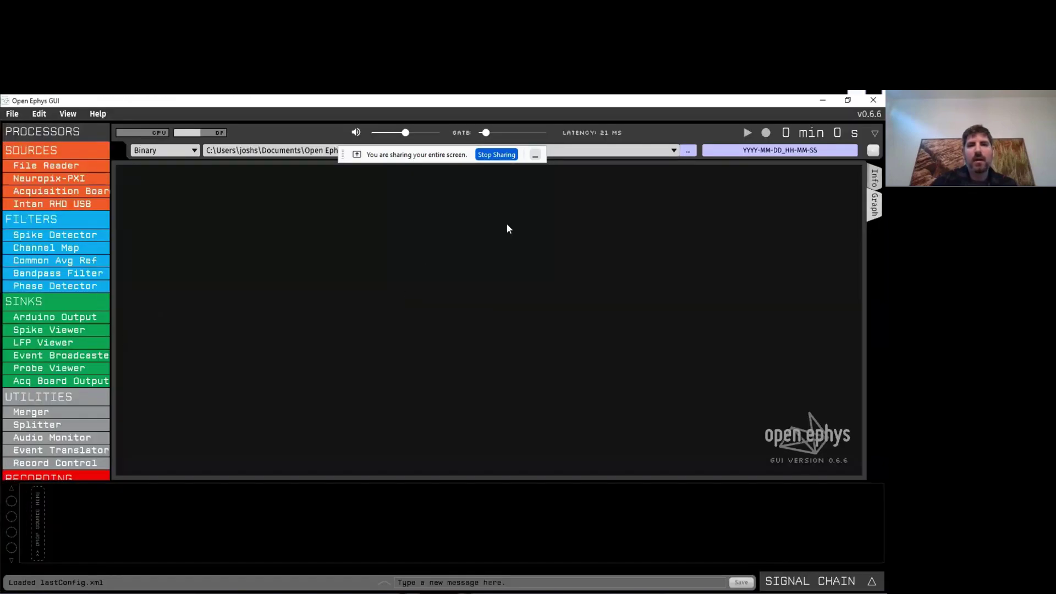
left_click_drag(448, 154, 491, 104)
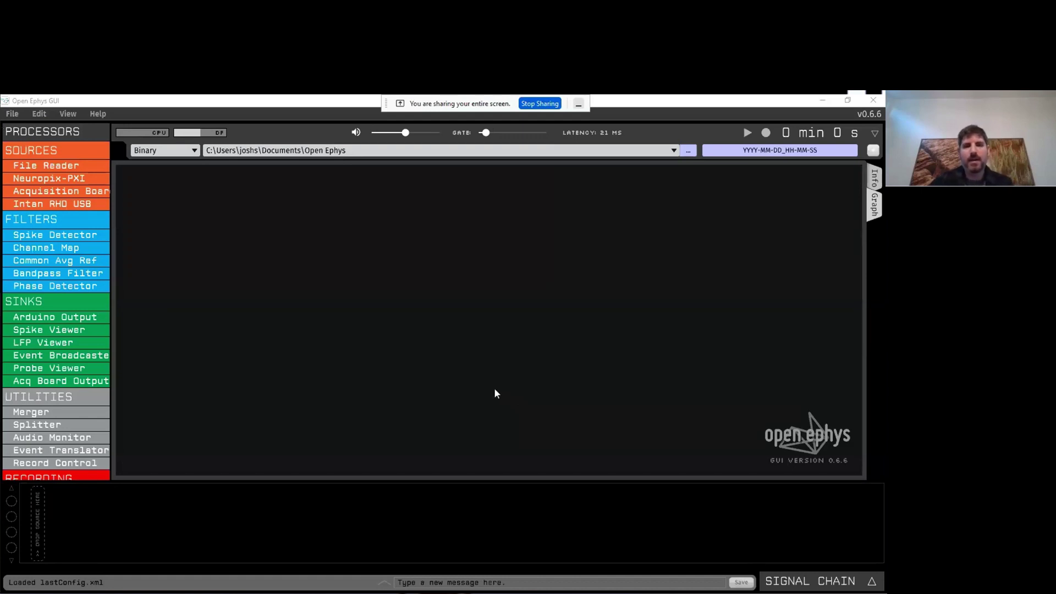
left_click(489, 371)
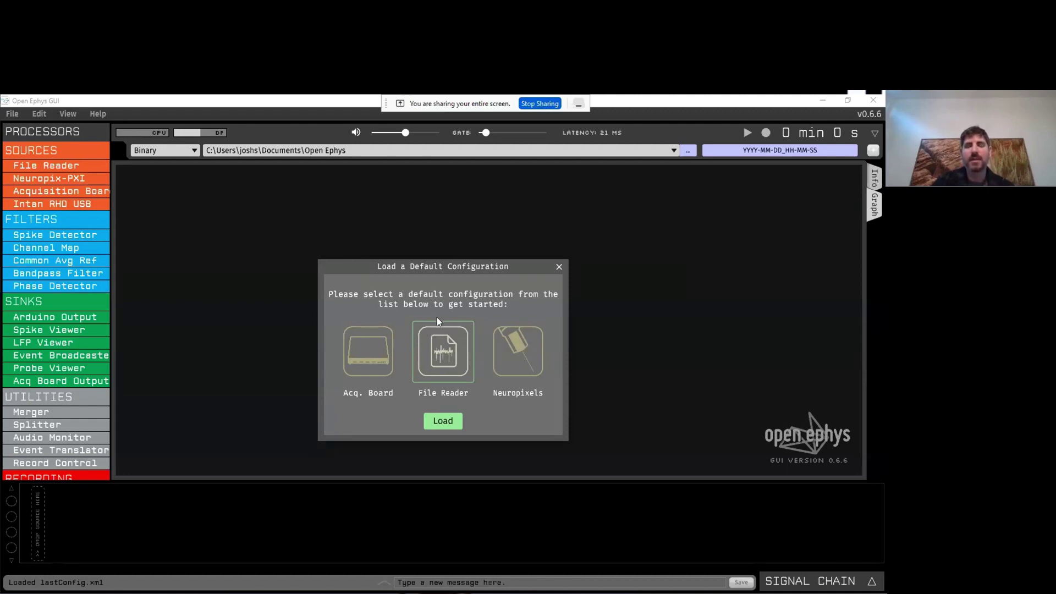
Load the Neuropixels configuration in simulation mode with a Neuropixels 1.0 probe on port 1.
left_click(511, 354)
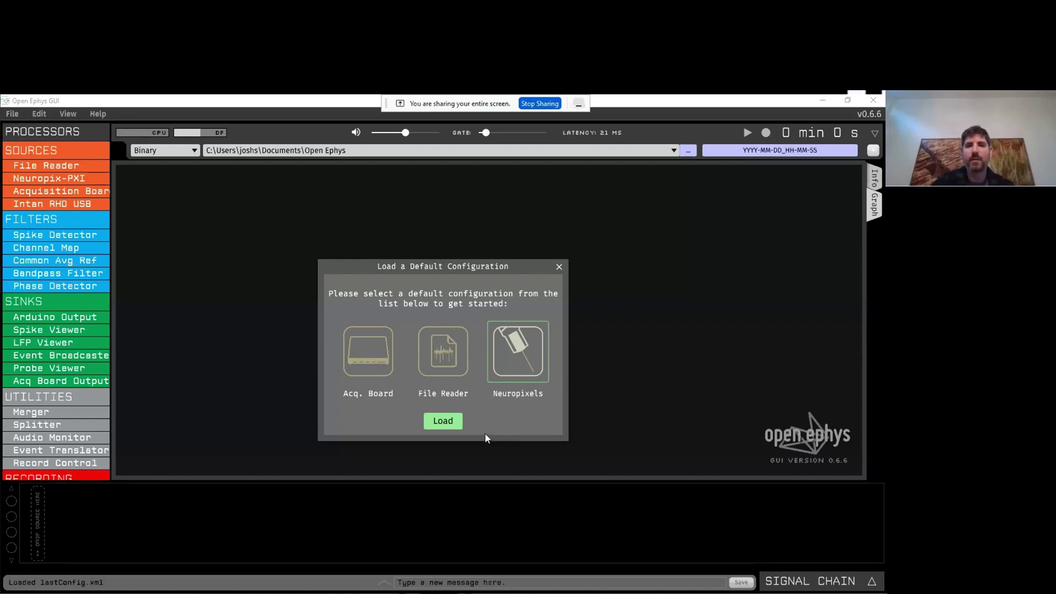
left_click(449, 422)
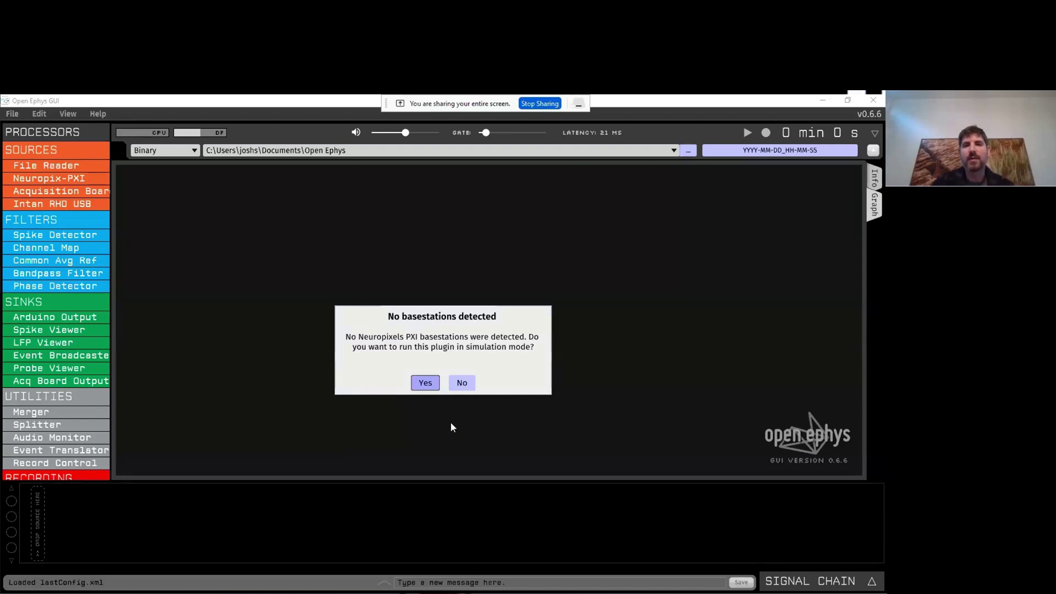
left_click(423, 383)
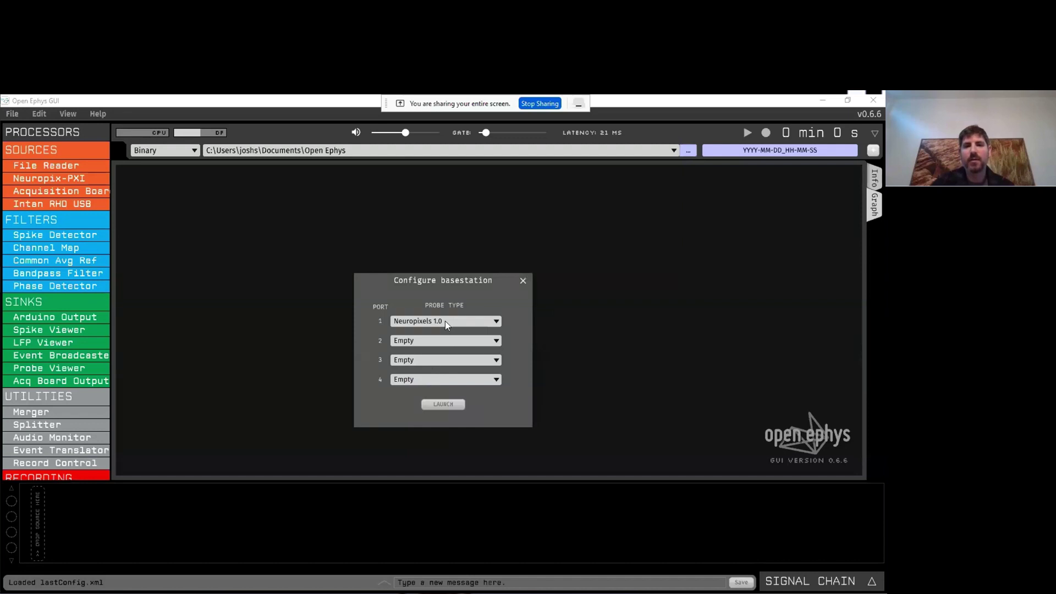
left_click(453, 404)
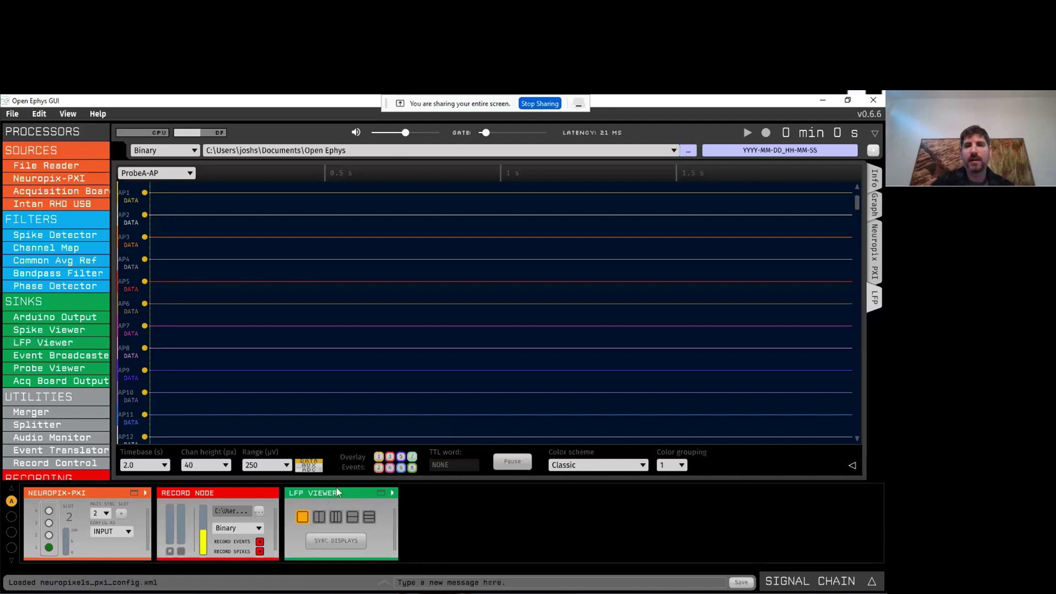
Show the chain as a graph with ProbeA-AP and ProbeA-LFP details expanded, and display Neuropix-PXI probe settings.
left_click(870, 214)
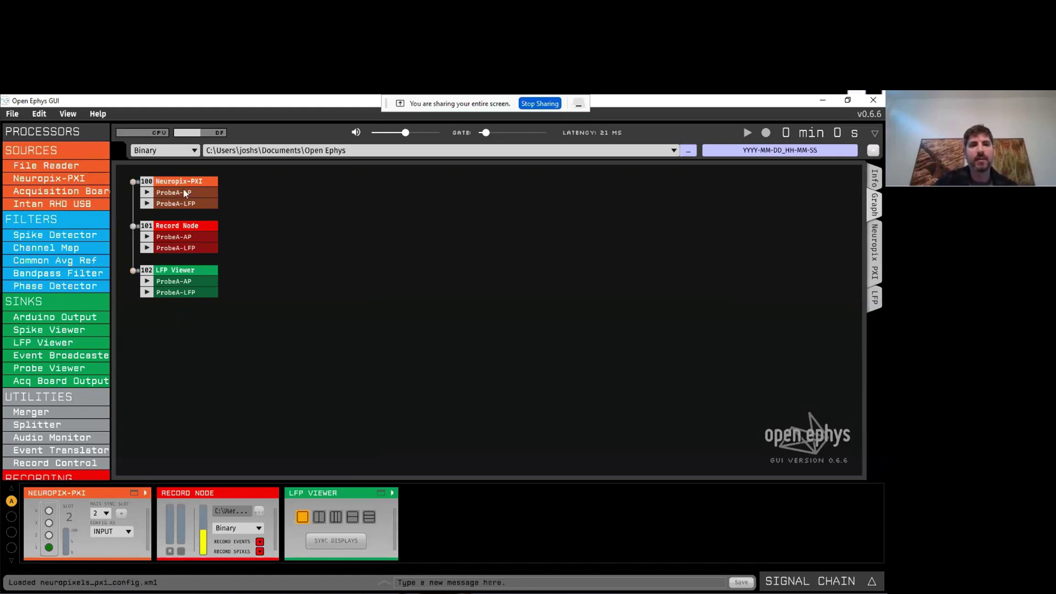
left_click(147, 194)
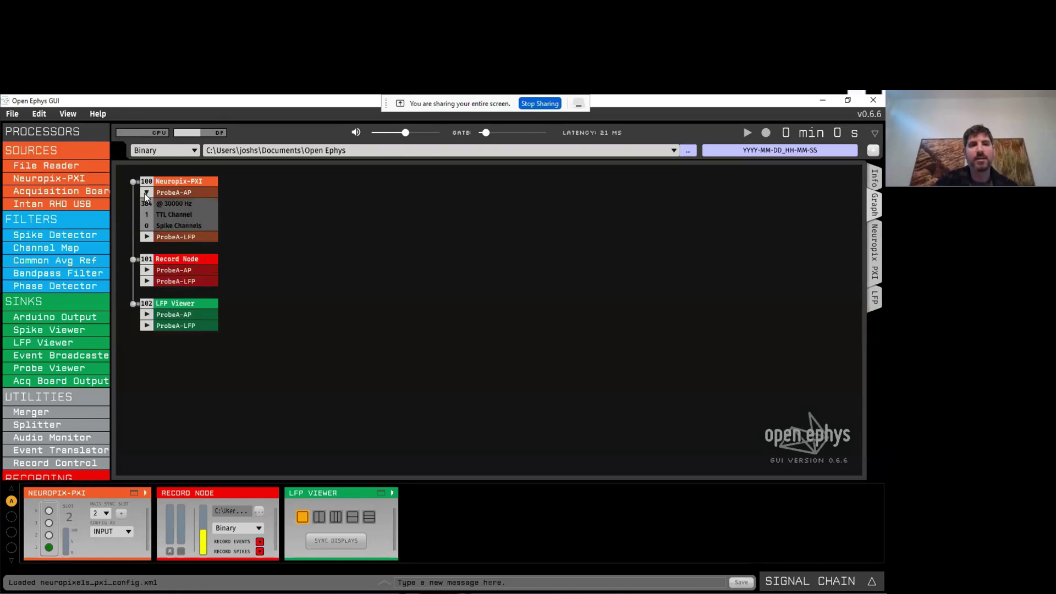
left_click(146, 237)
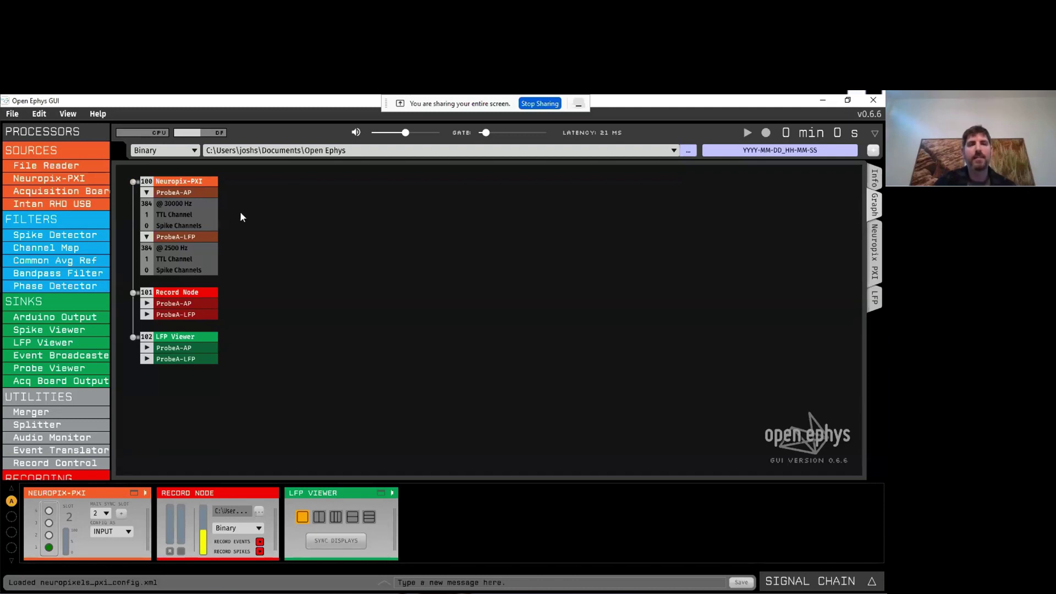
left_click(193, 181)
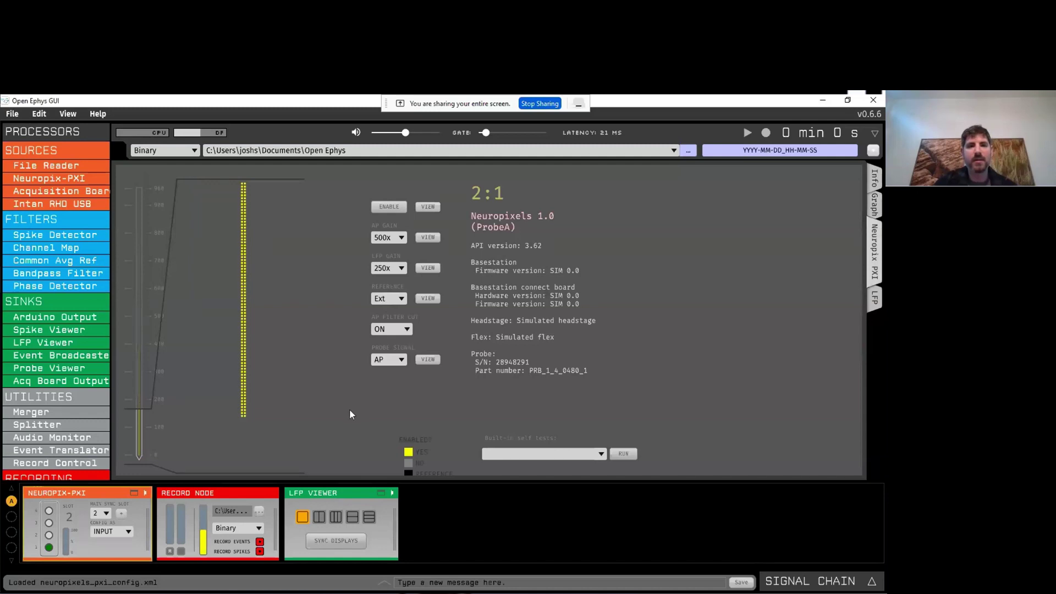
Enable a band of recording channels near the top of ProbeA.
scroll(147, 429, "up", 5)
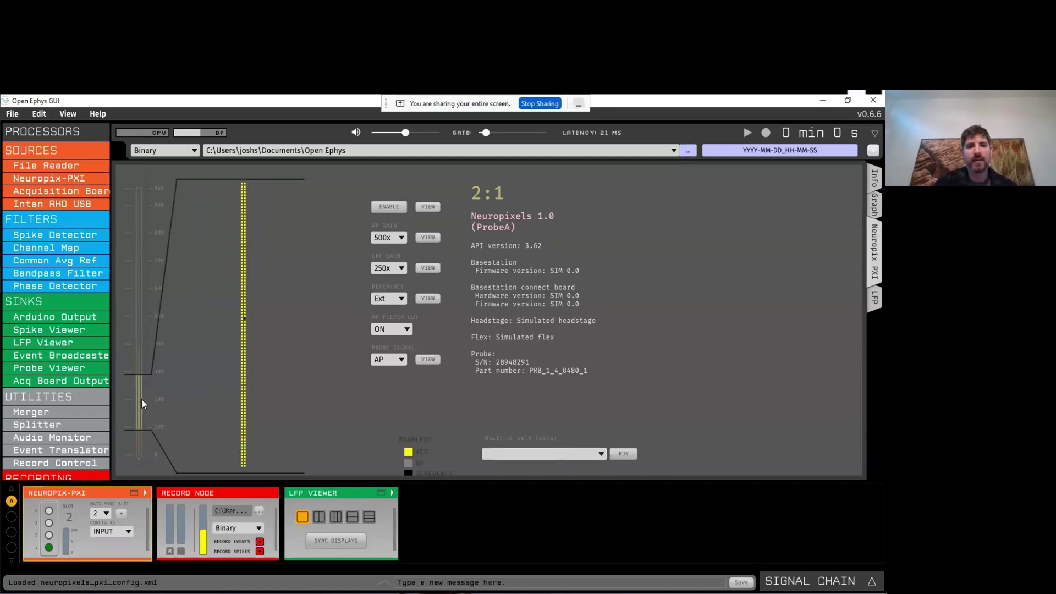
left_click_drag(142, 401, 135, 338)
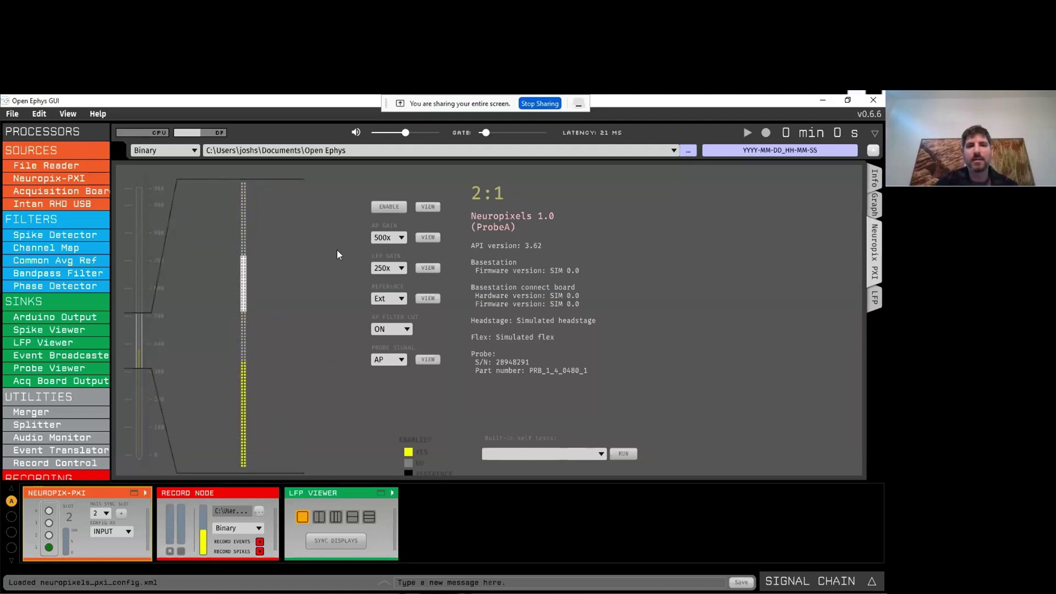
left_click(378, 207)
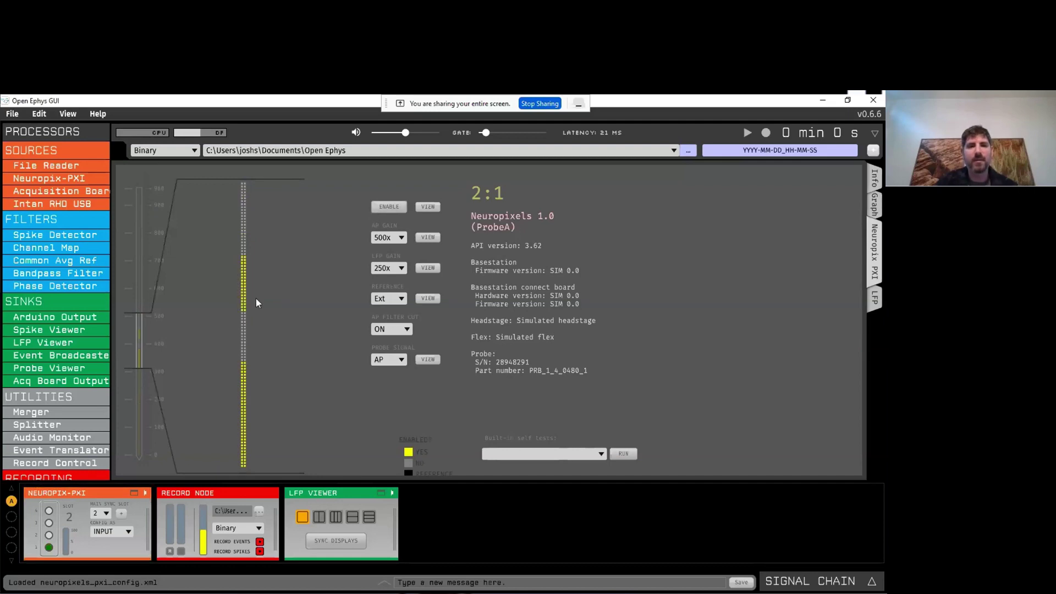
Nudge the zoomed channel view, keep reference at Ext, and colour the probe by AP signal amplitude.
left_click(138, 352)
mouse_move(137, 354)
left_mouse_down()
mouse_move(141, 339)
mouse_move(138, 434)
mouse_move(131, 351)
left_mouse_up()
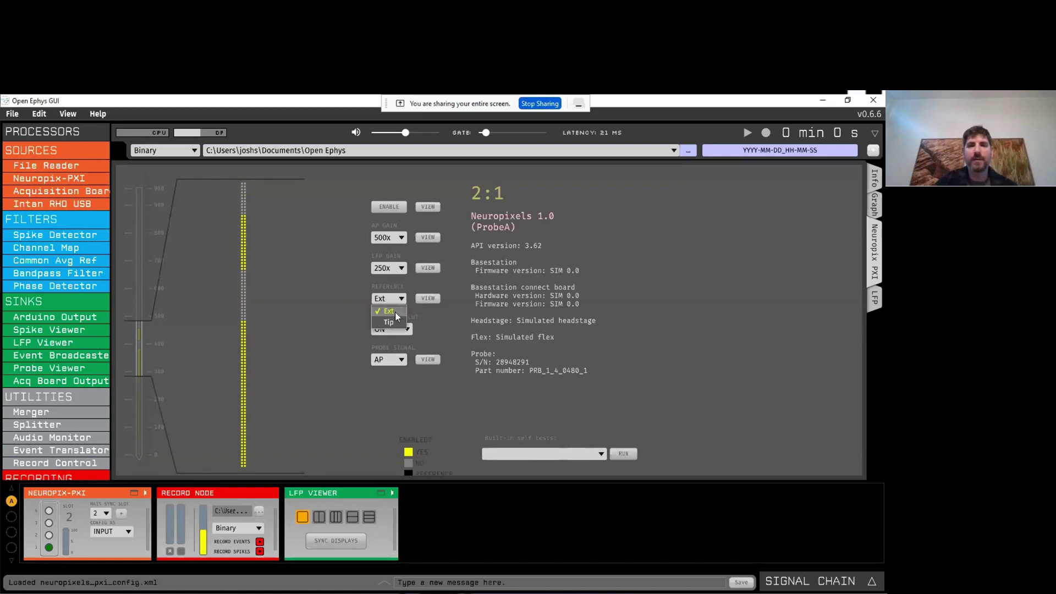
left_click(333, 311)
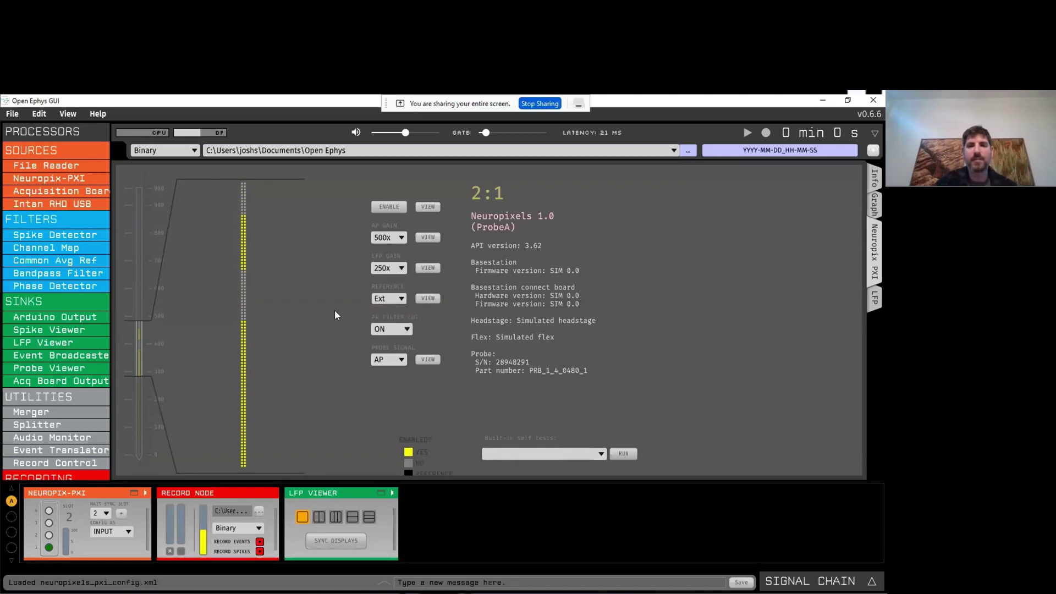
left_click(429, 360)
Run acquisition about 17 seconds, watching live amplitudes on channels lower down the shaft, then stop.
left_click(746, 134)
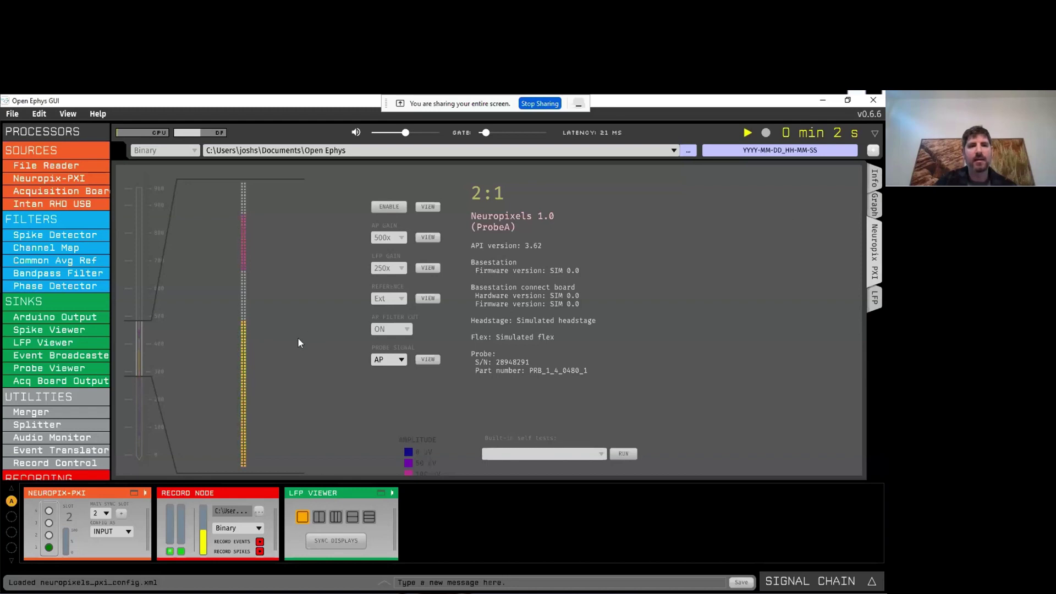
left_click_drag(139, 352, 137, 390)
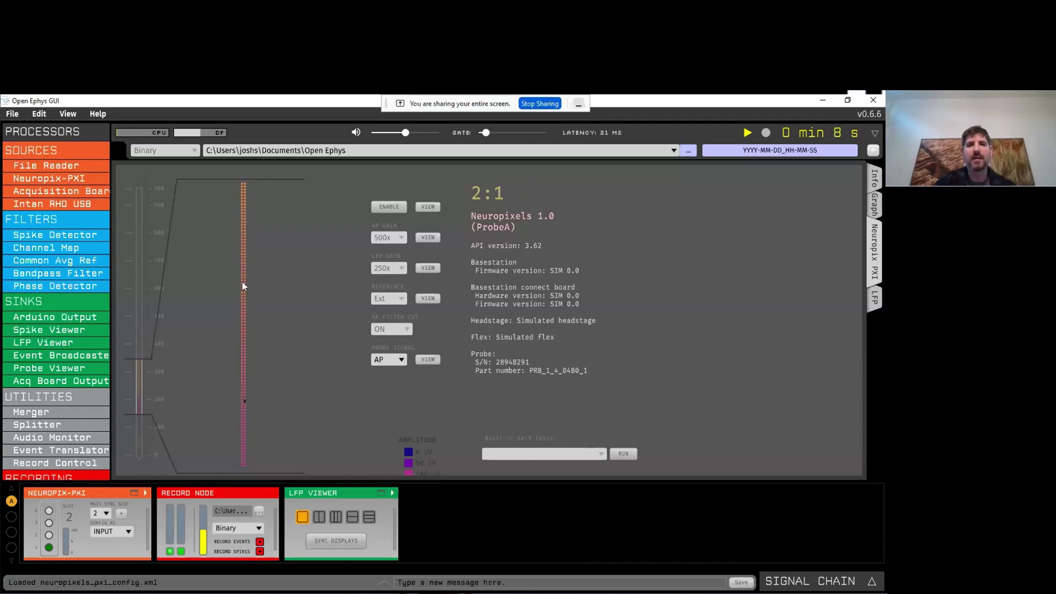
mouse_move(245, 366)
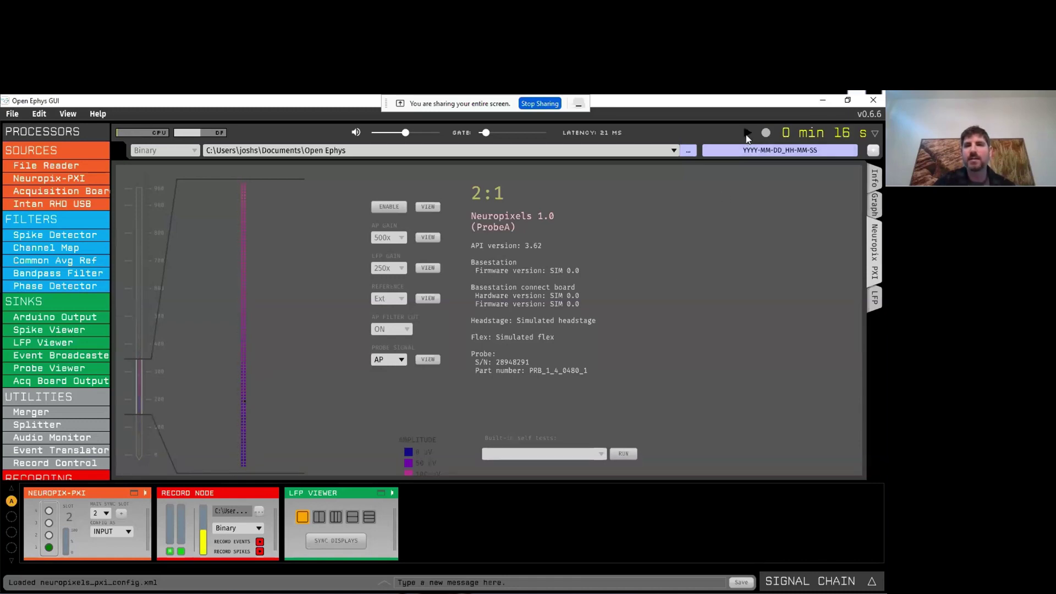
key("space")
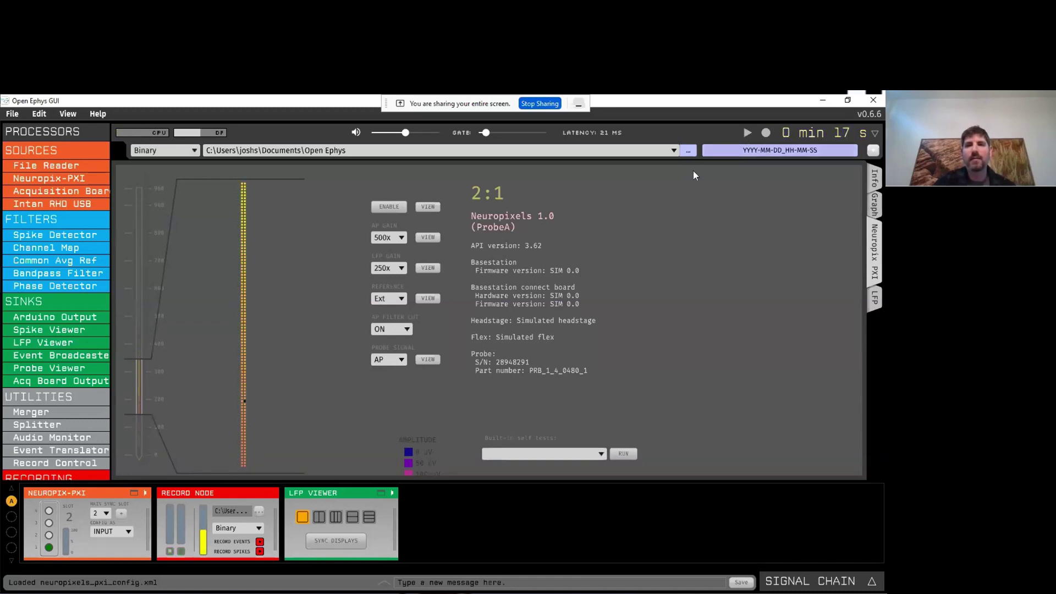
Open the Plugin Installer from the File menu and browse the list of available plugins.
left_click(12, 114)
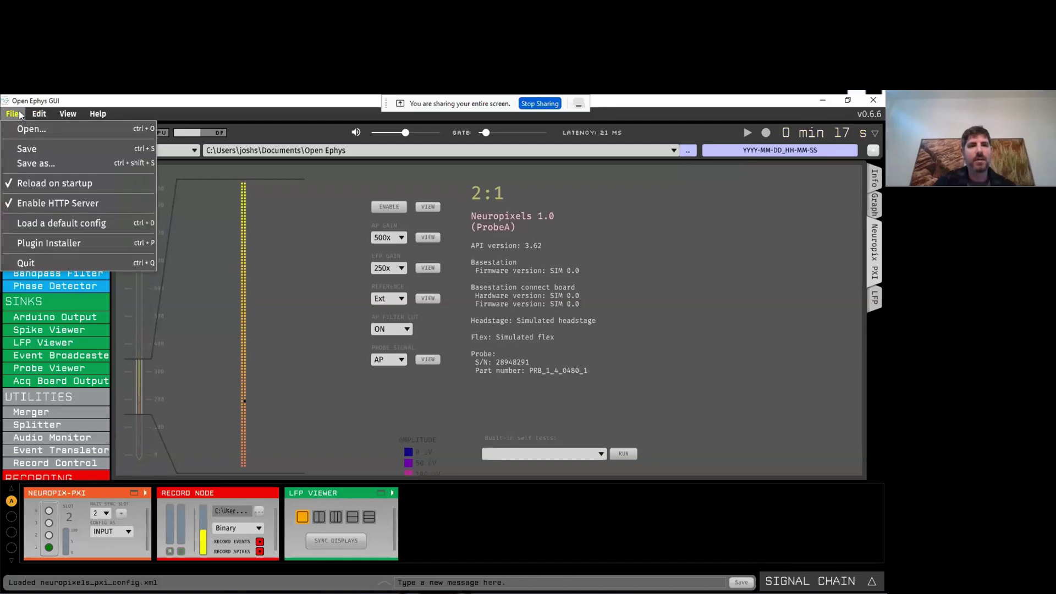
left_click(44, 245)
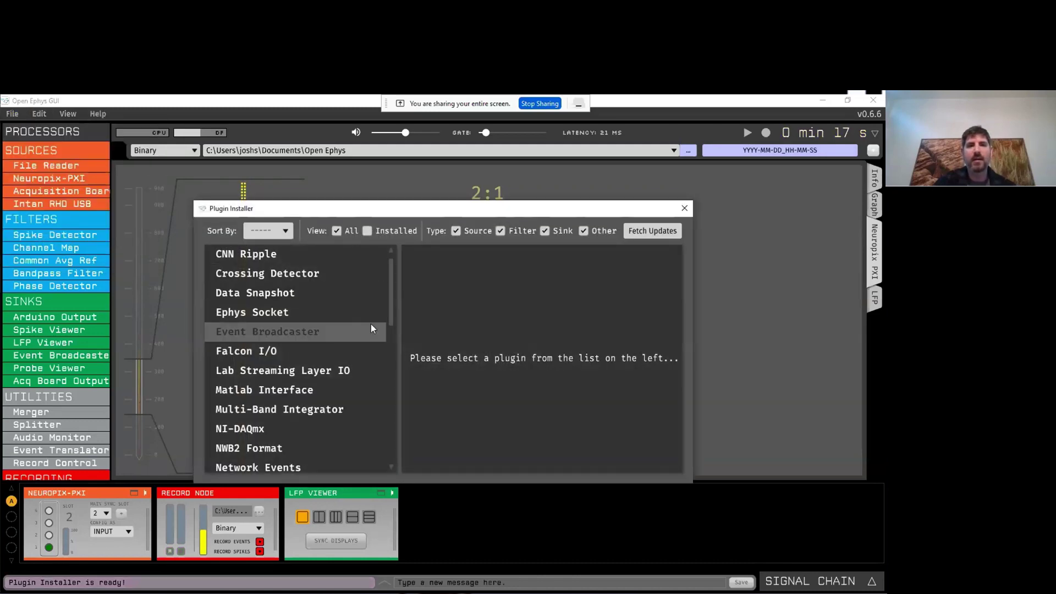
scroll(348, 302, "down", 5)
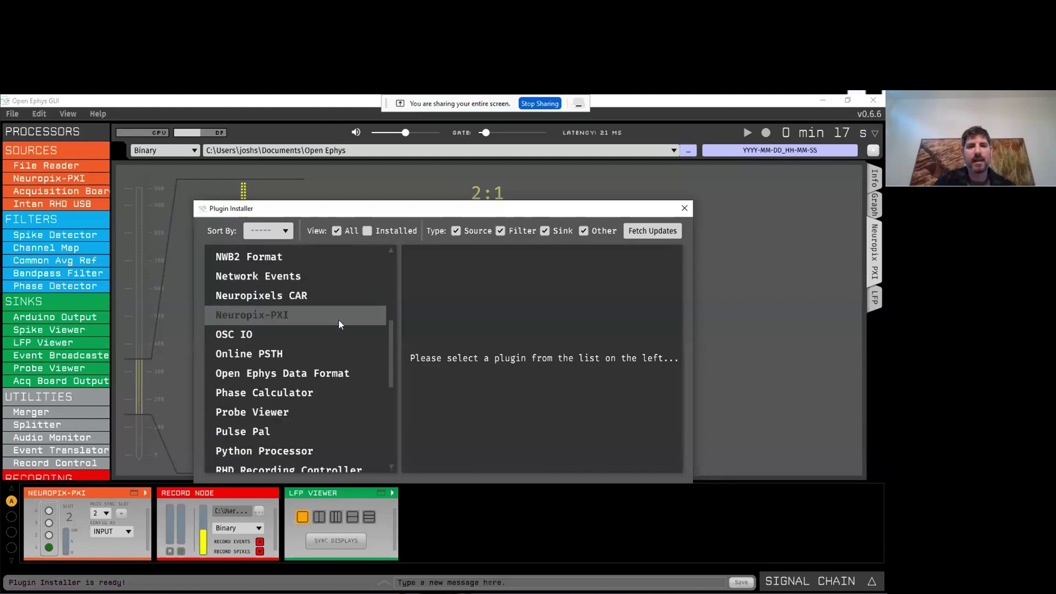
scroll(330, 406, "up", 5)
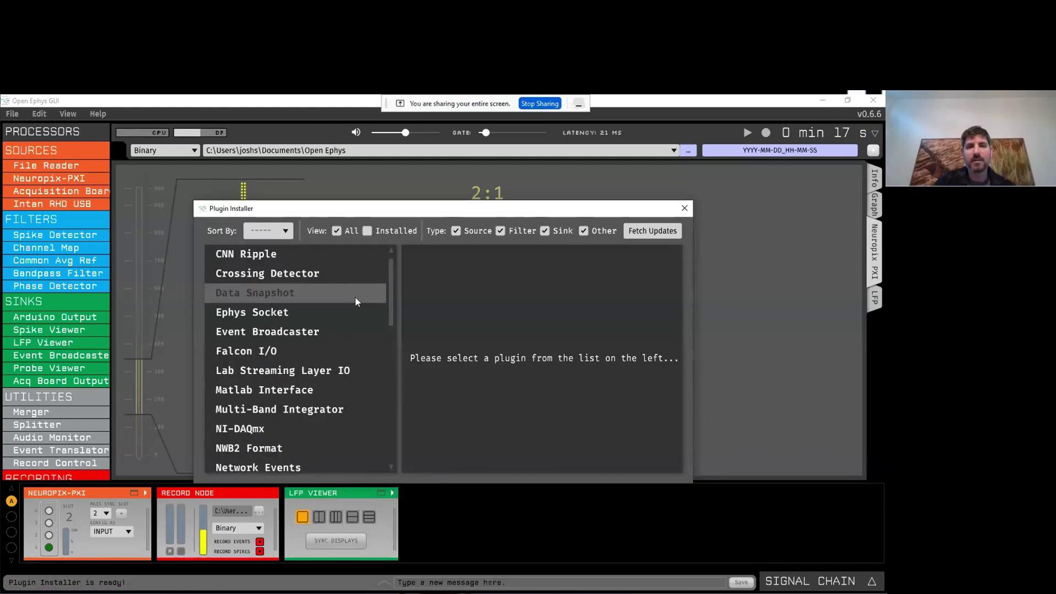
scroll(355, 297, "down", 6)
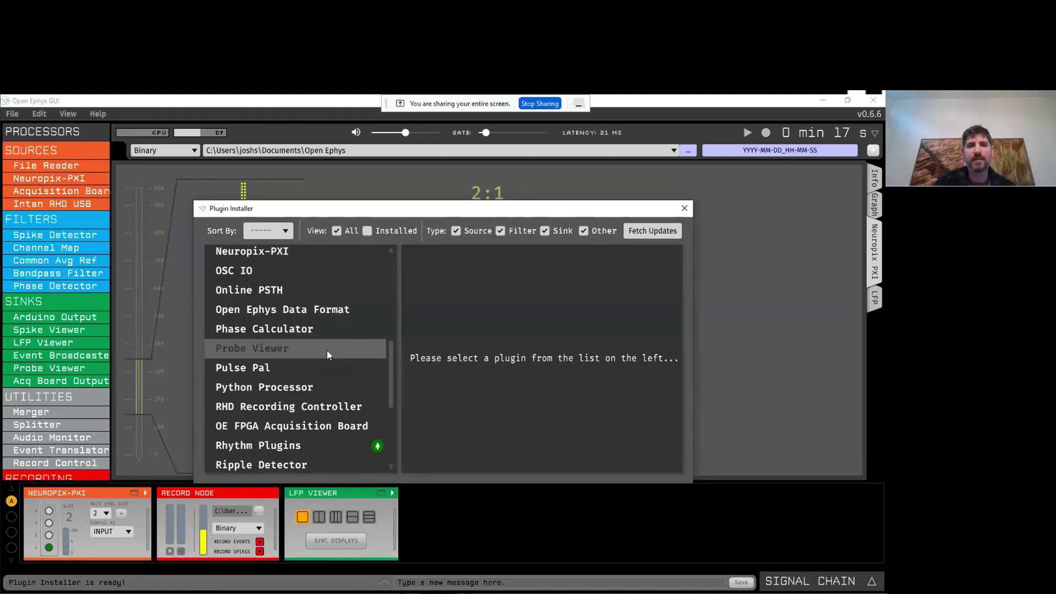
scroll(328, 356, "up", 3)
scroll(332, 358, "up", 2)
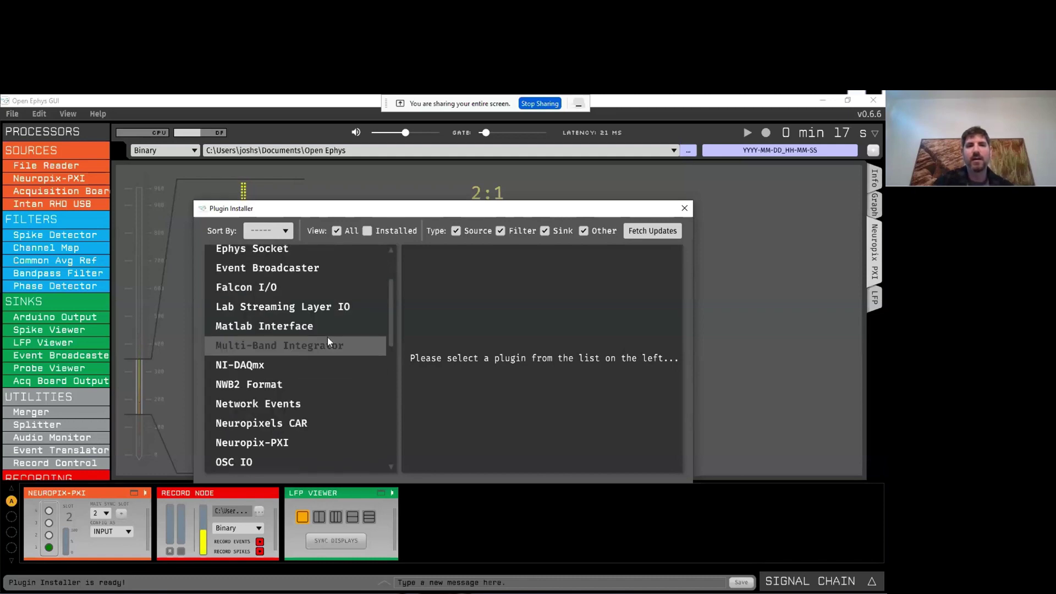
scroll(291, 316, "up", 2)
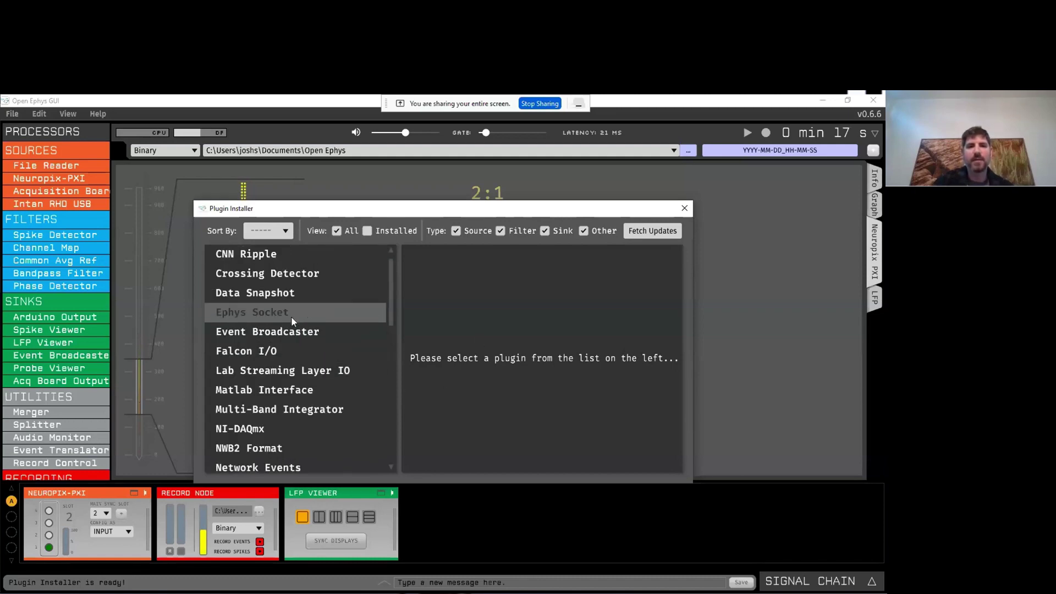
scroll(291, 317, "down", 2)
scroll(293, 324, "down", 2)
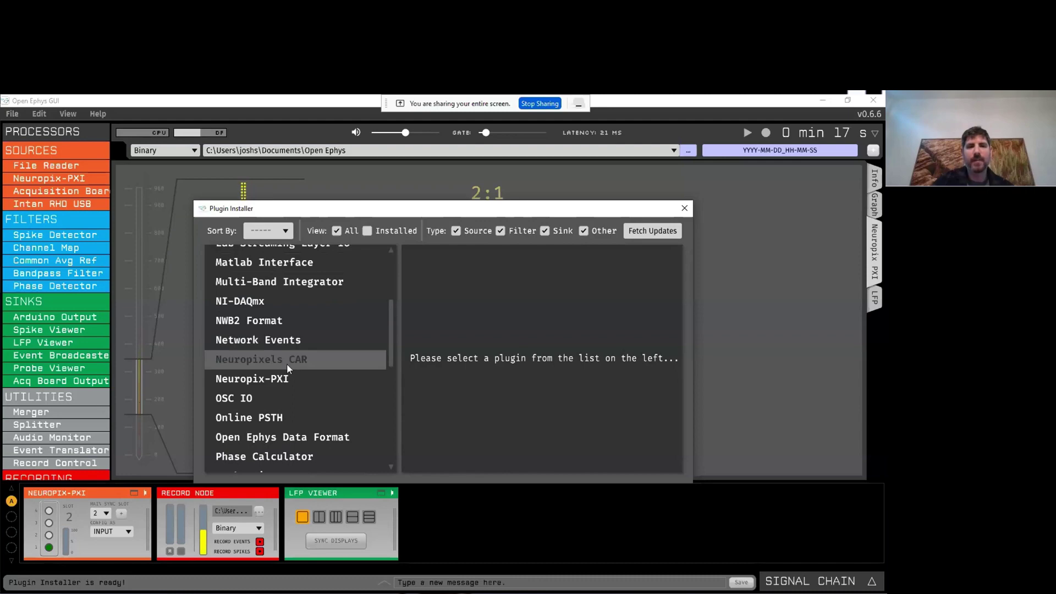
Install the Neuropixels CAR plugin (0.1.0-API8) and dismiss the success message.
left_click(286, 362)
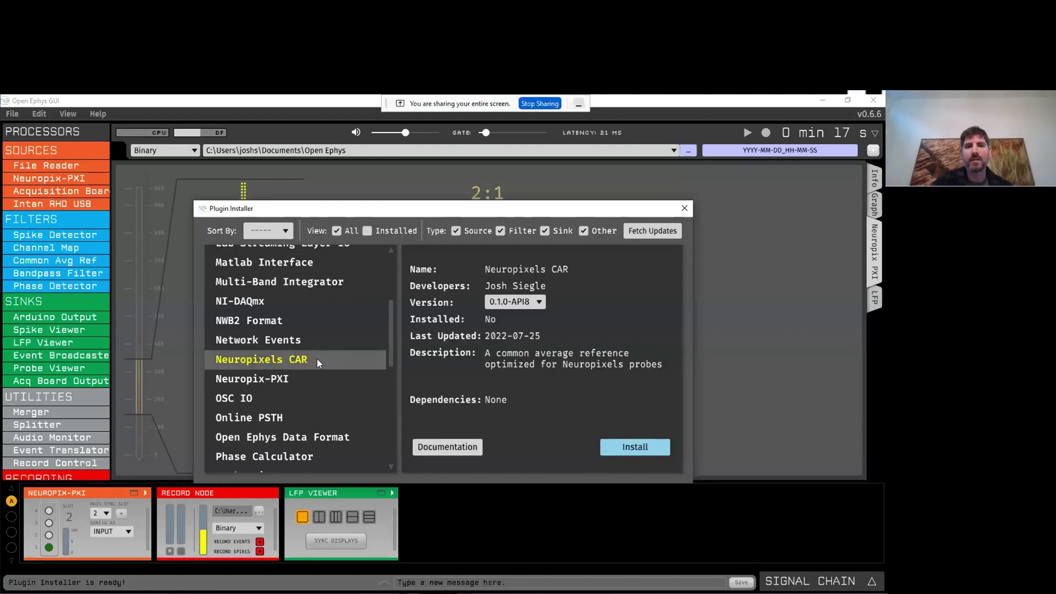
left_click(634, 446)
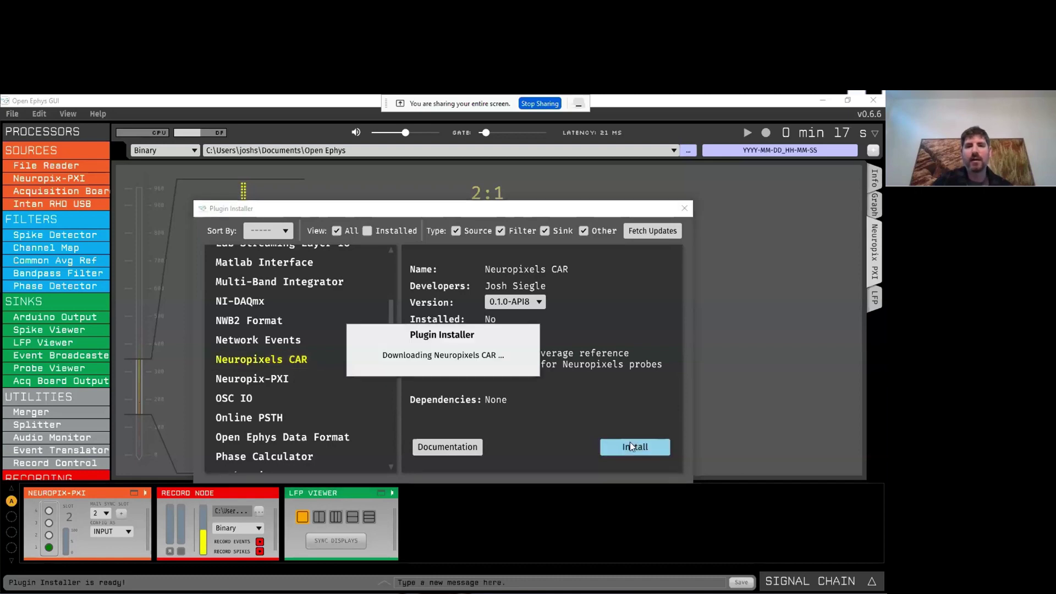
left_click(443, 378)
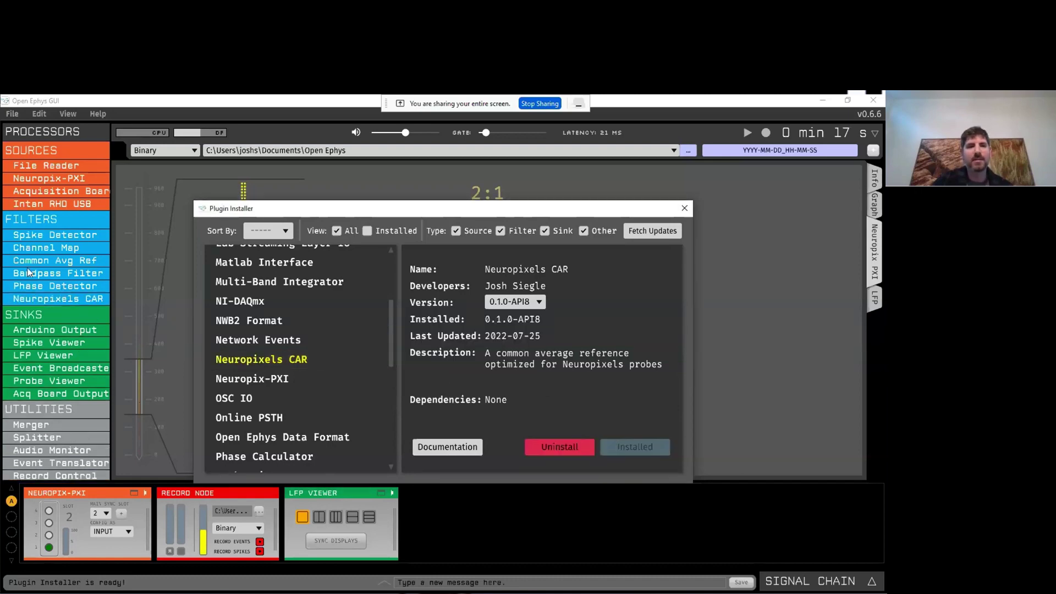
Close the installer, drag Neuropixels CAR from Filters into the chain, and position it after Record Node.
left_click(684, 209)
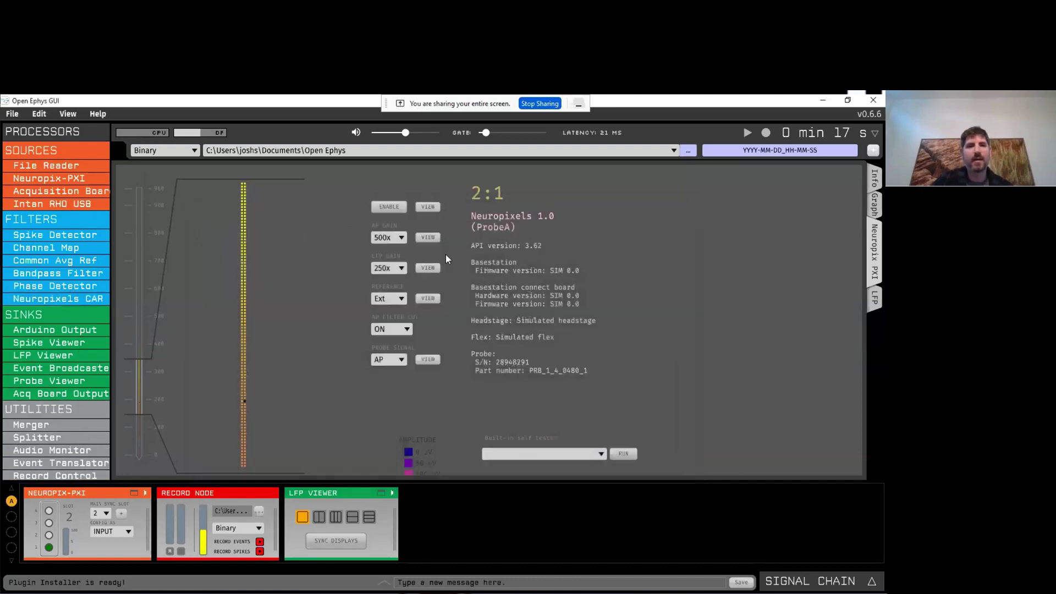
left_click_drag(55, 299, 273, 501)
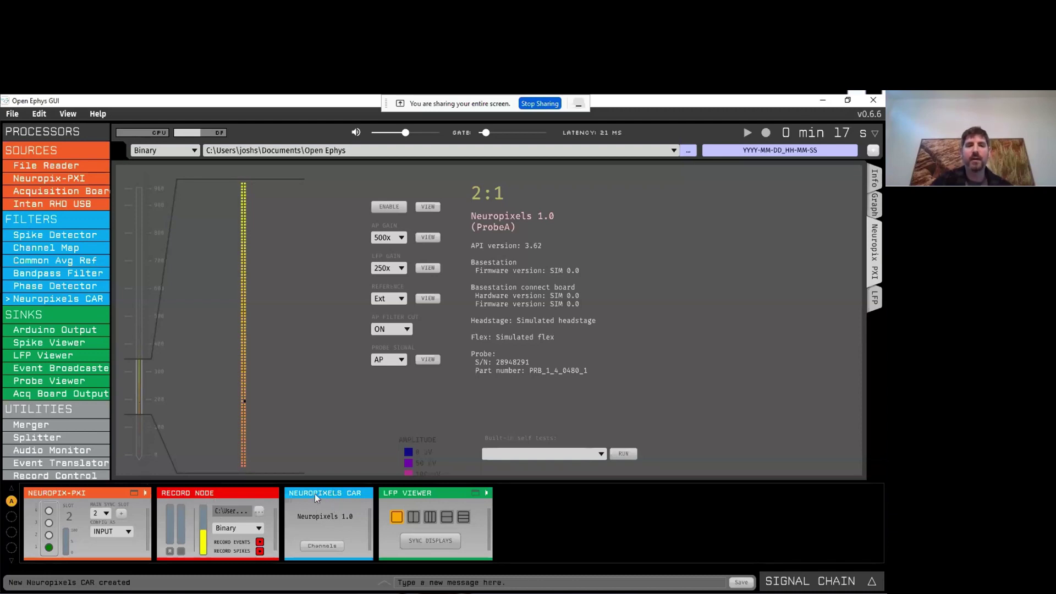
left_click_drag(314, 494, 158, 493)
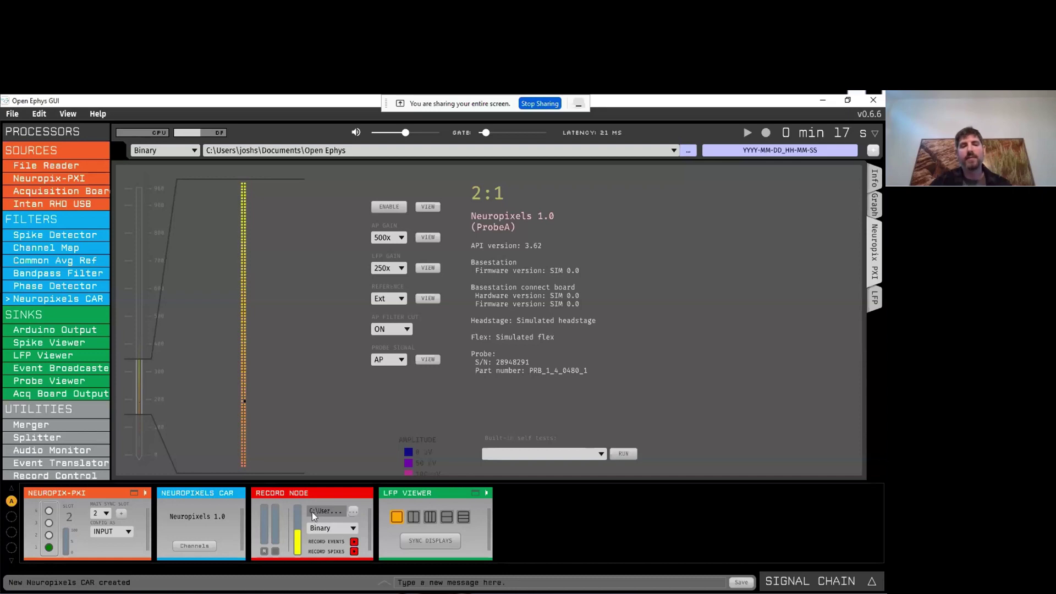
left_click_drag(214, 491, 270, 501)
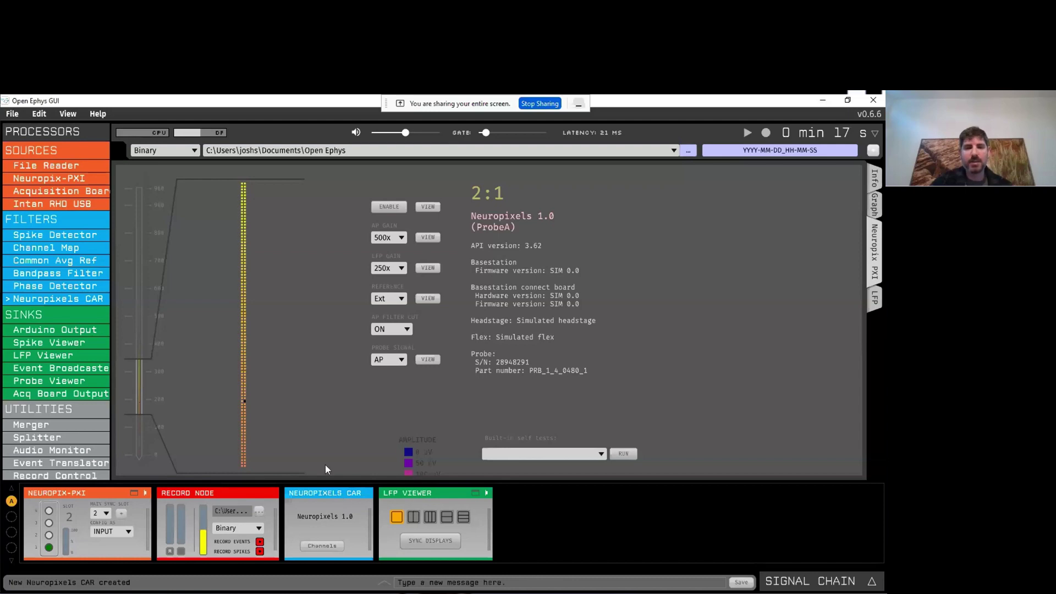
Delete the Neuropix-PXI processor from the signal chain.
right_click(77, 489)
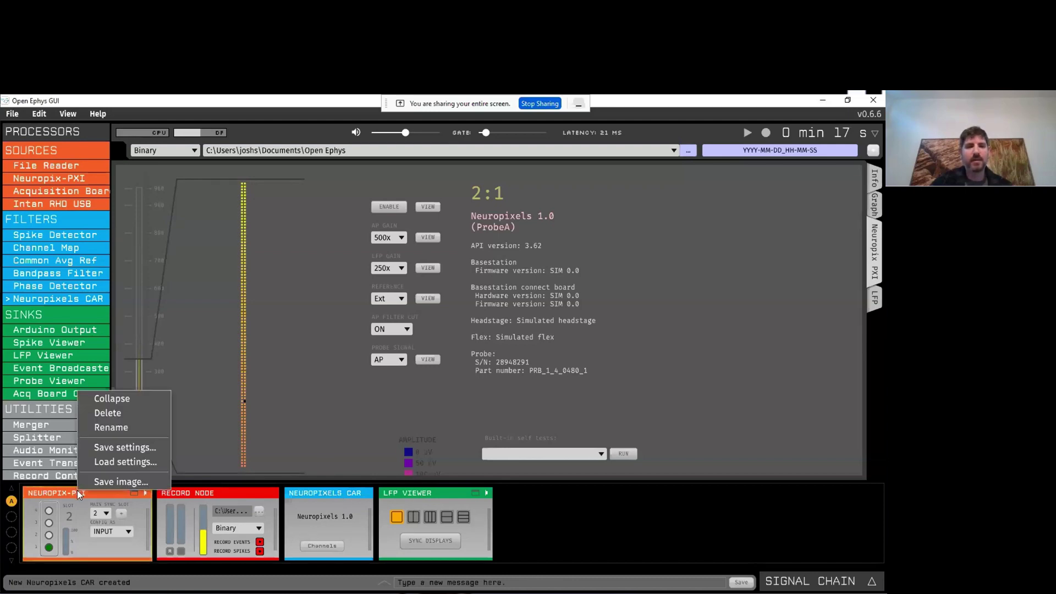
left_click(128, 414)
left_click(69, 157)
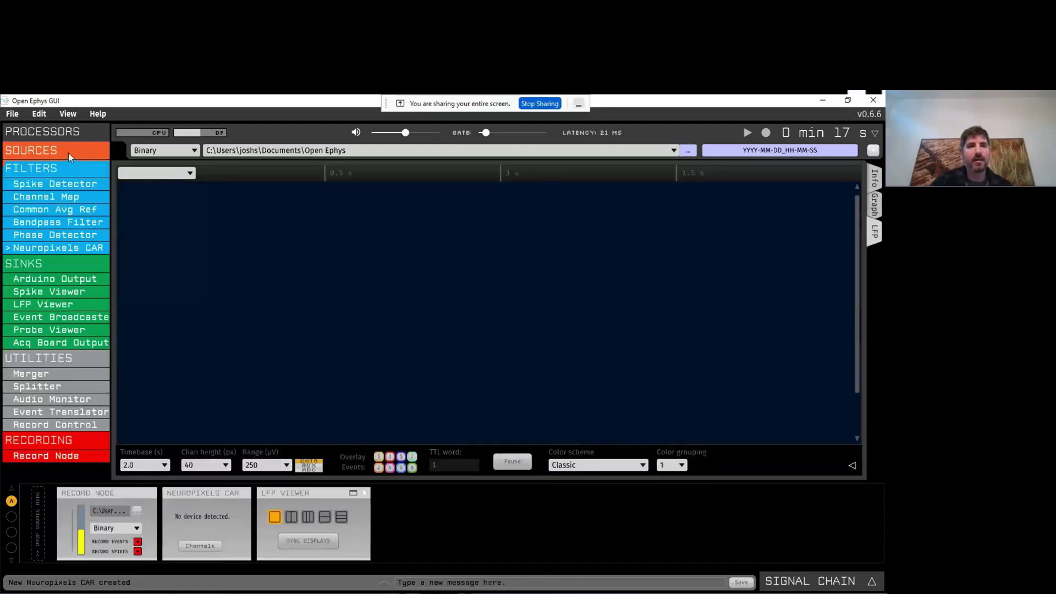
left_click(68, 153)
Add a File Reader as the source, load recording1's structure.oebin, and start playback.
left_click_drag(55, 166, 43, 507)
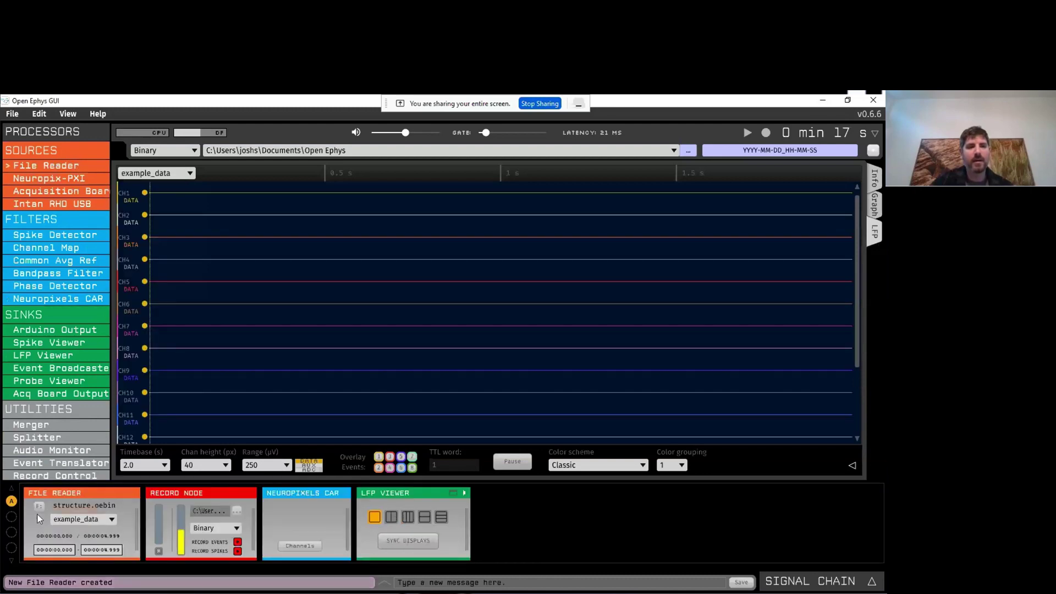
left_click(51, 499)
left_click(270, 389)
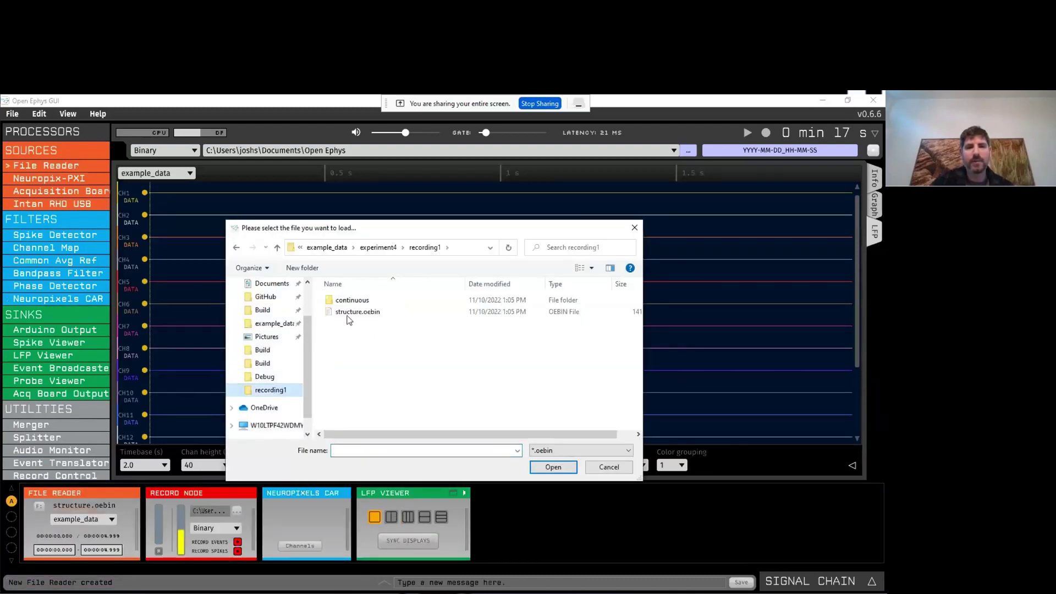
left_click(357, 311)
left_click(544, 467)
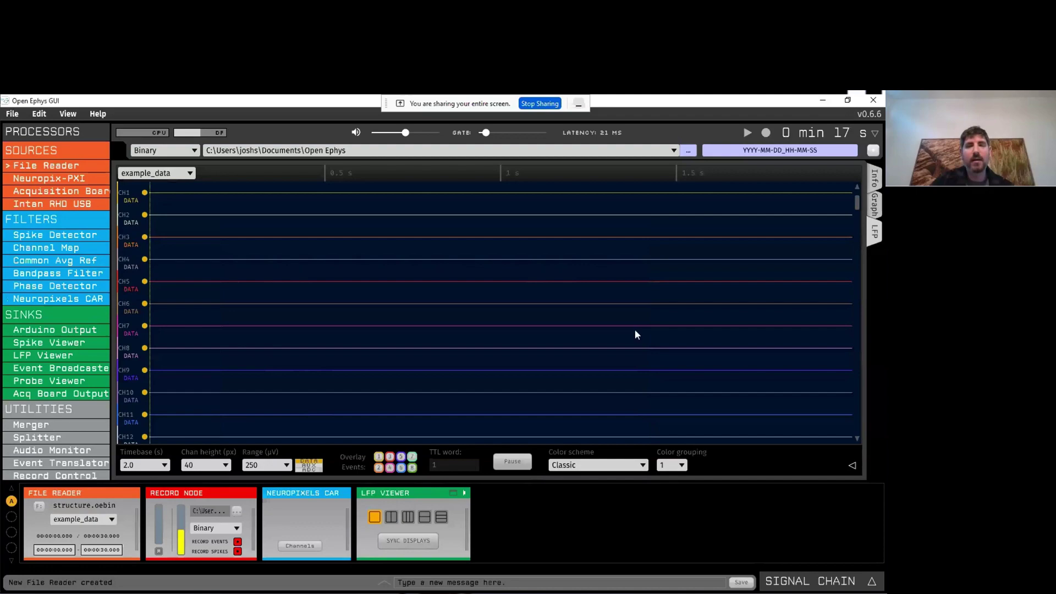
left_click(745, 134)
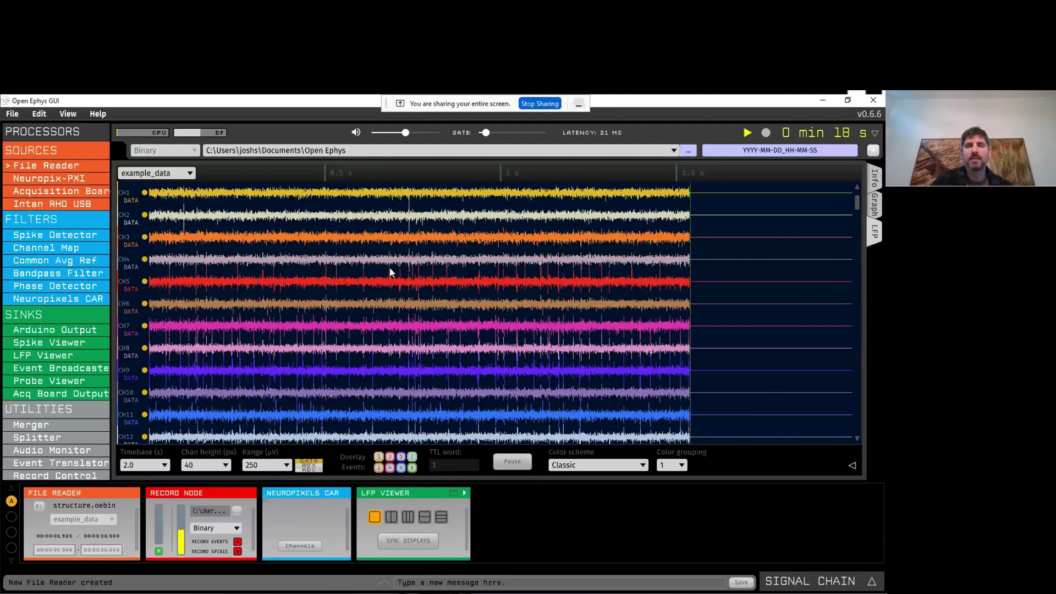
Try the stacked and side-by-side LFP layouts, expand CH24, then return to one full-width display.
scroll(386, 278, "down", 3)
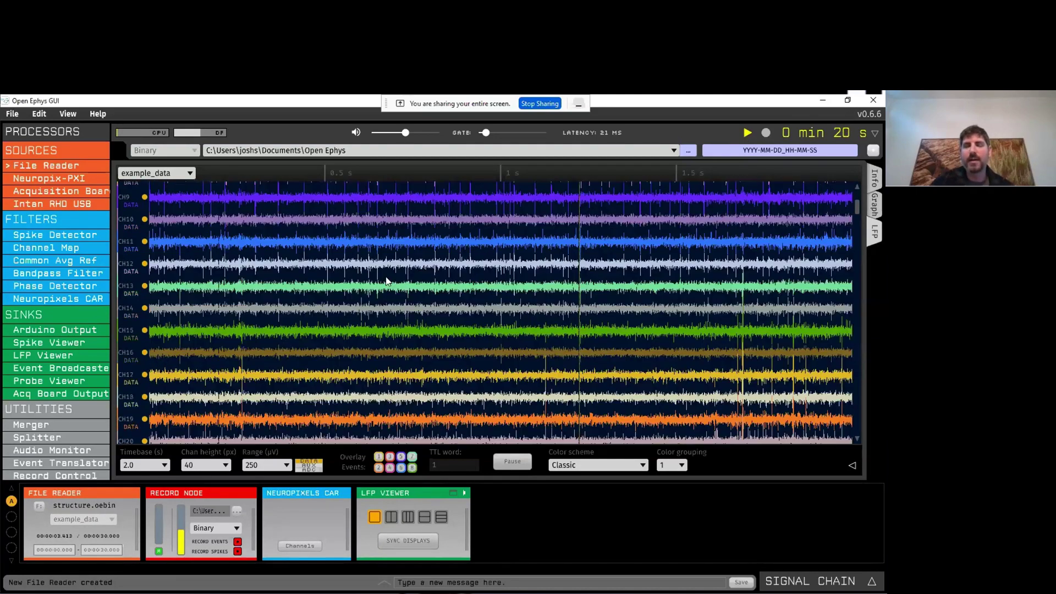
scroll(386, 281, "down", 5)
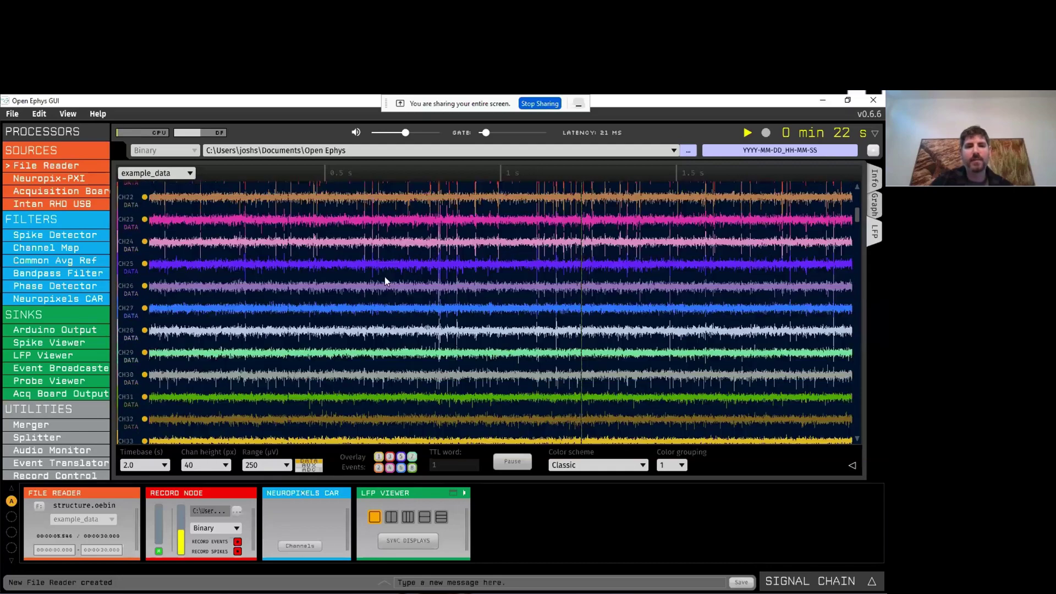
scroll(385, 281, "up", 8)
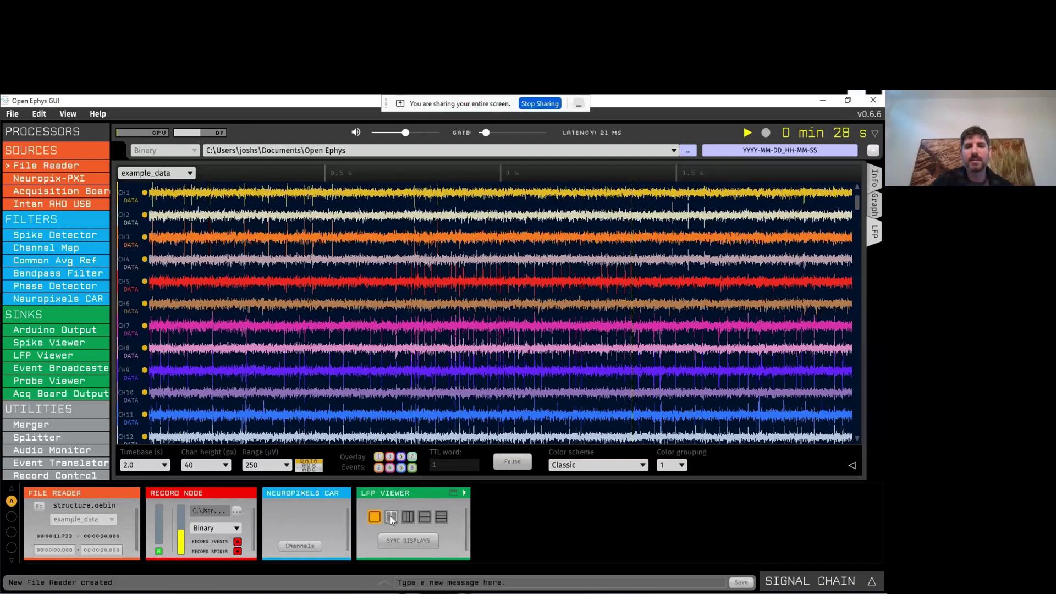
left_click(422, 517)
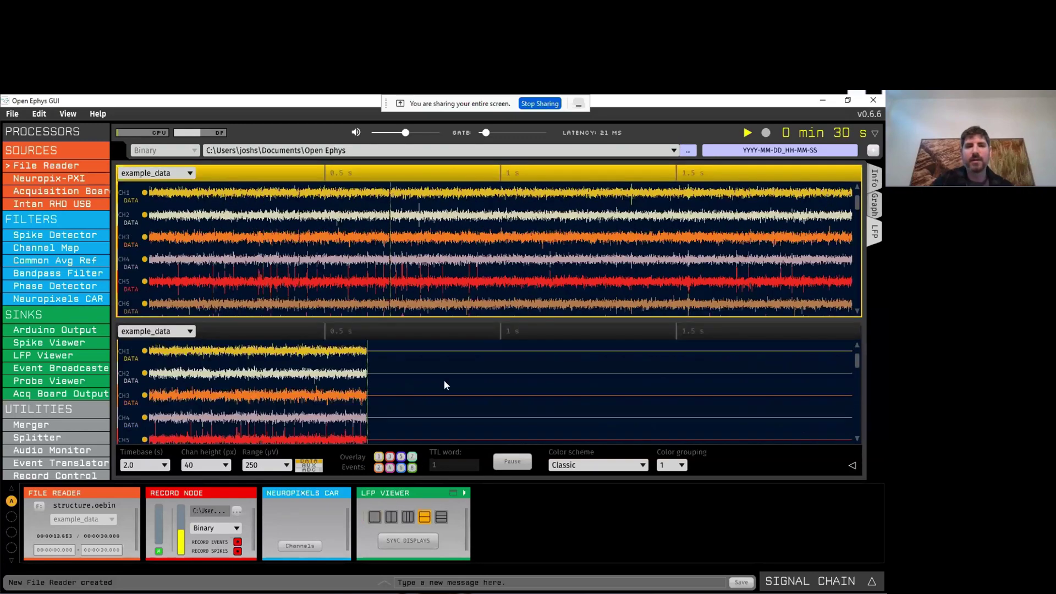
scroll(444, 380, "down", 8)
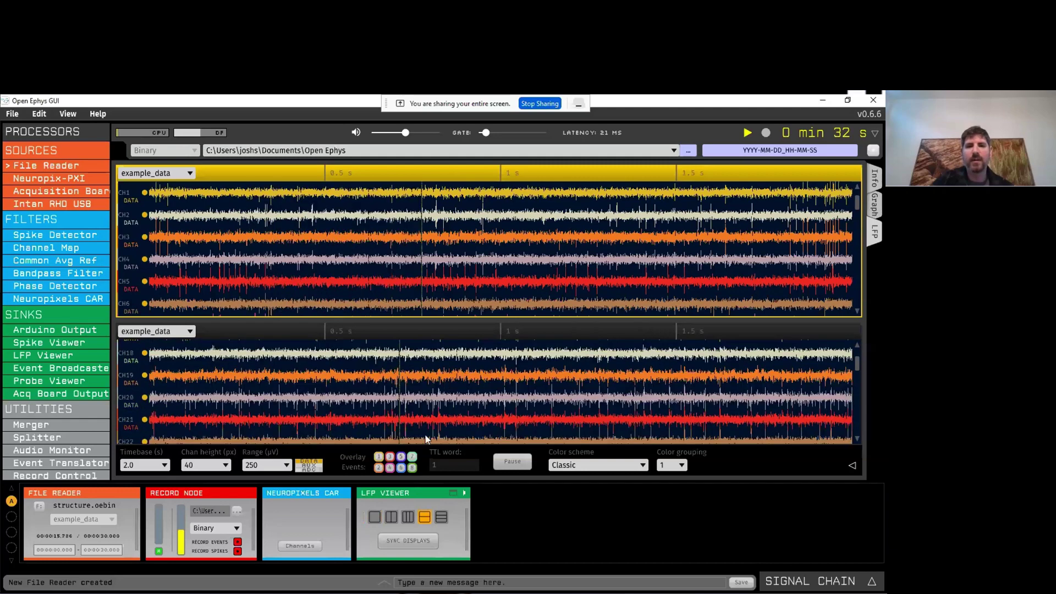
left_click(394, 513)
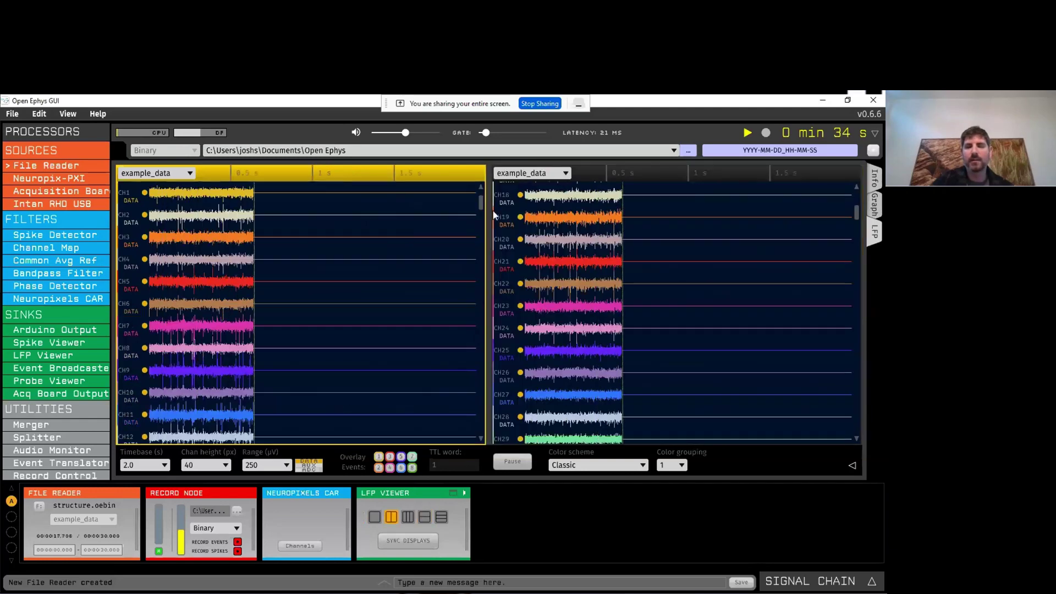
double_click(694, 330)
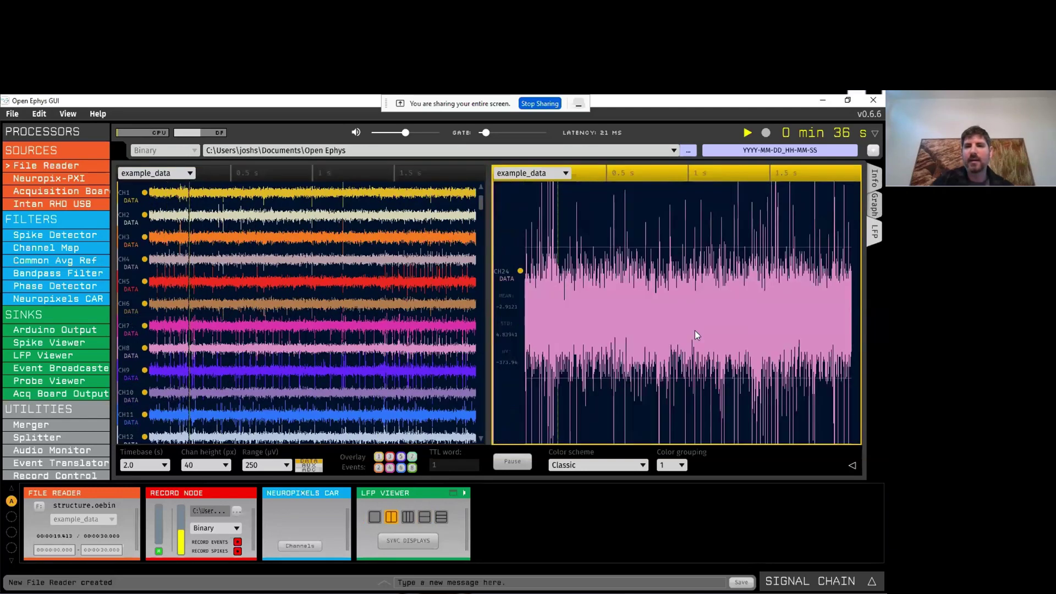
scroll(384, 317, "down", 9)
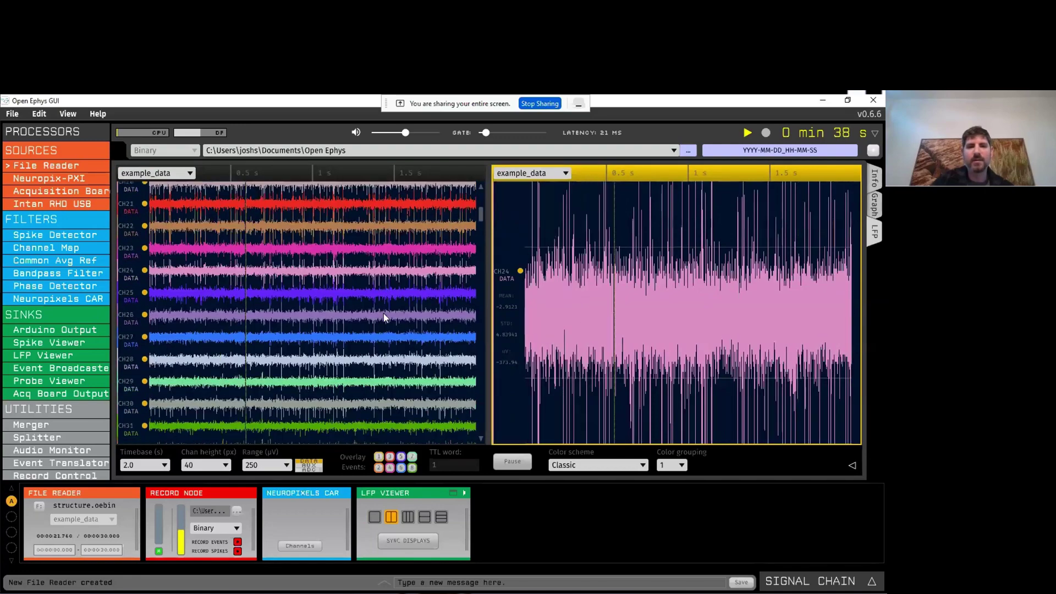
scroll(384, 318, "up", 3)
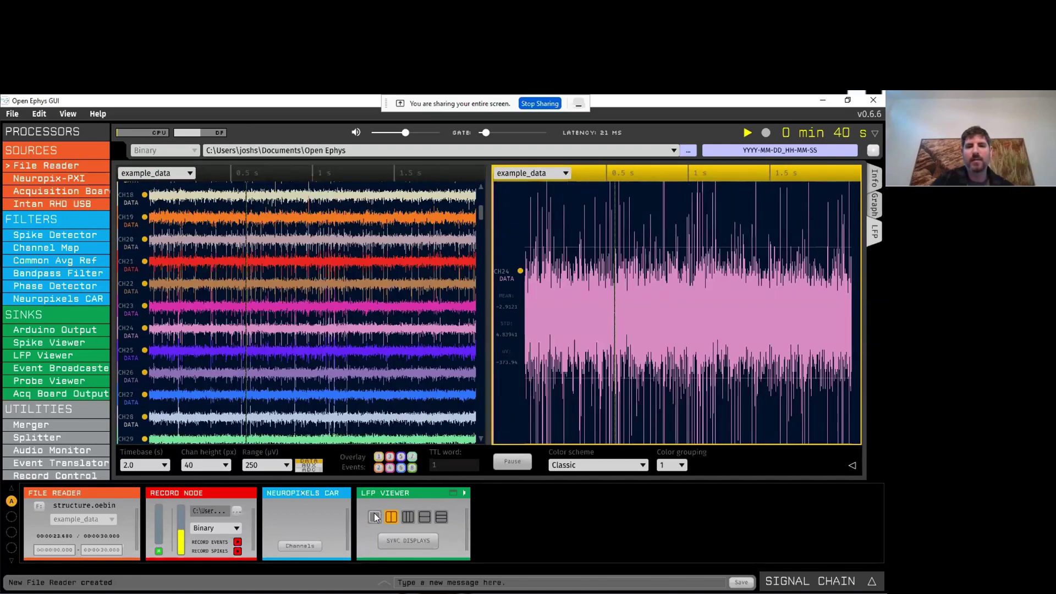
left_click(375, 517)
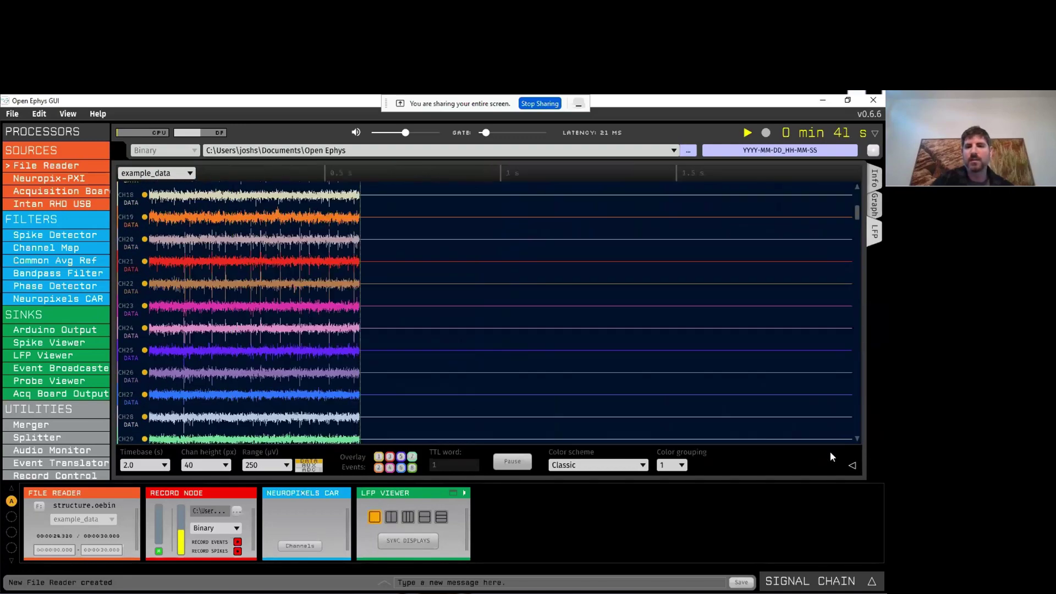
Set the LFP timebase to 4.0 s and channel height to 6 px, leaving range at 250.
left_click(164, 465)
left_click(150, 418)
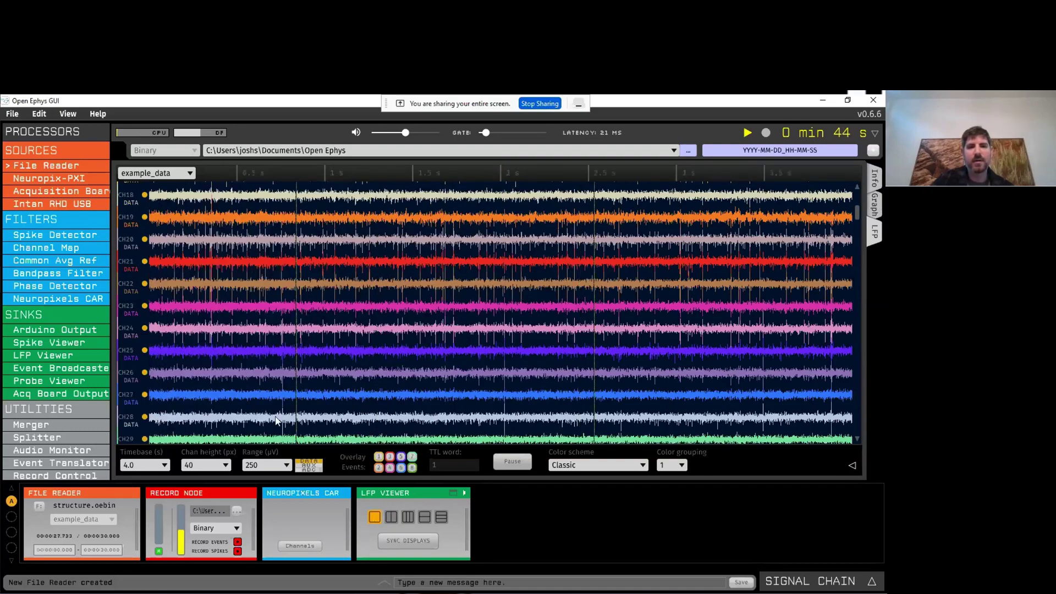
left_click(254, 466)
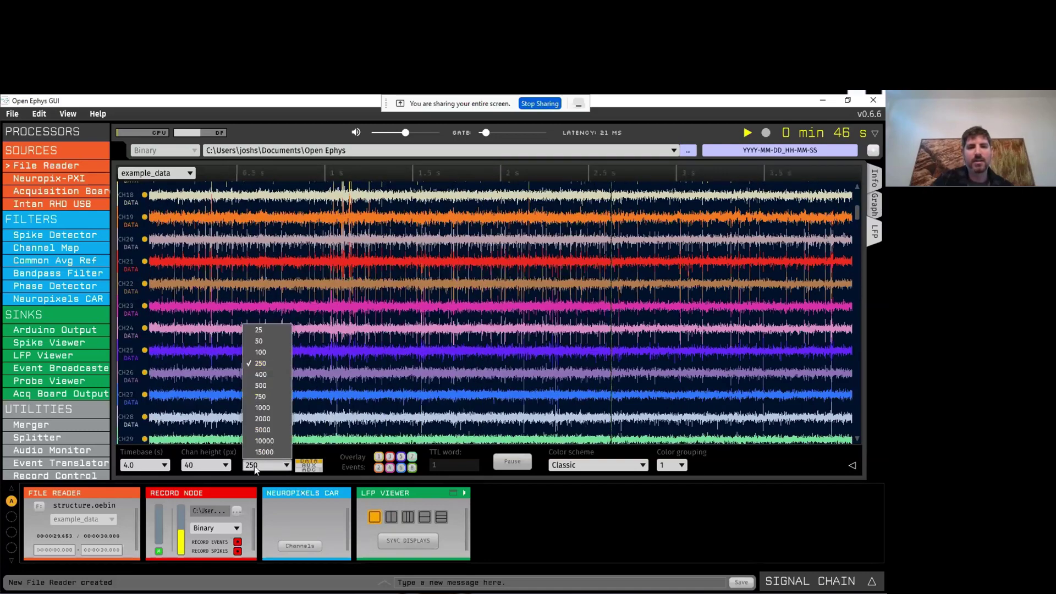
left_click(225, 465)
left_click(225, 465)
left_click(205, 342)
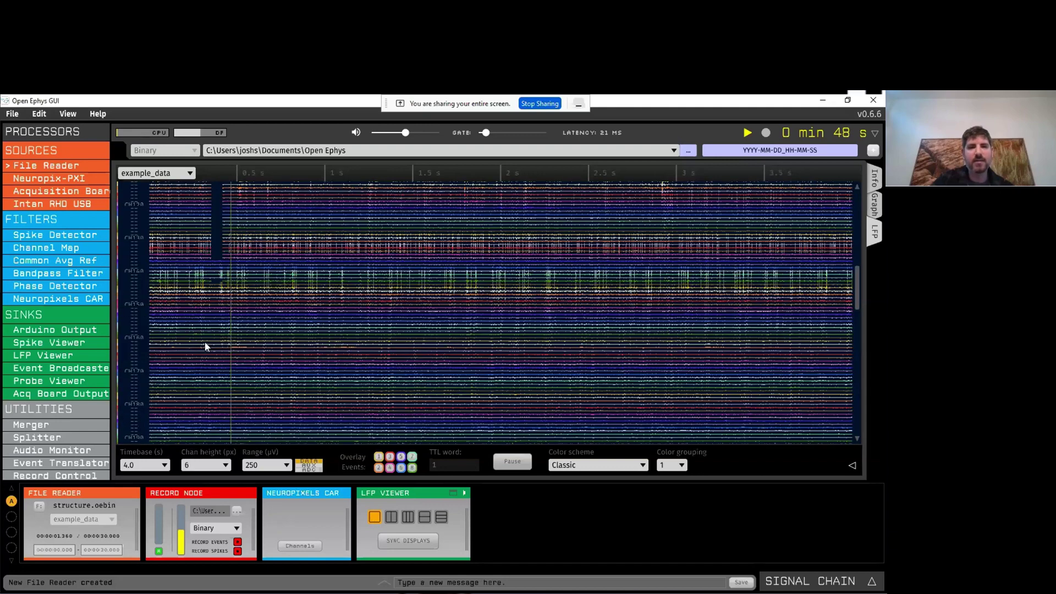
Turn on the spike raster at -50 in Monochrome Green, then hide the extra options.
left_click(850, 465)
left_click(191, 389)
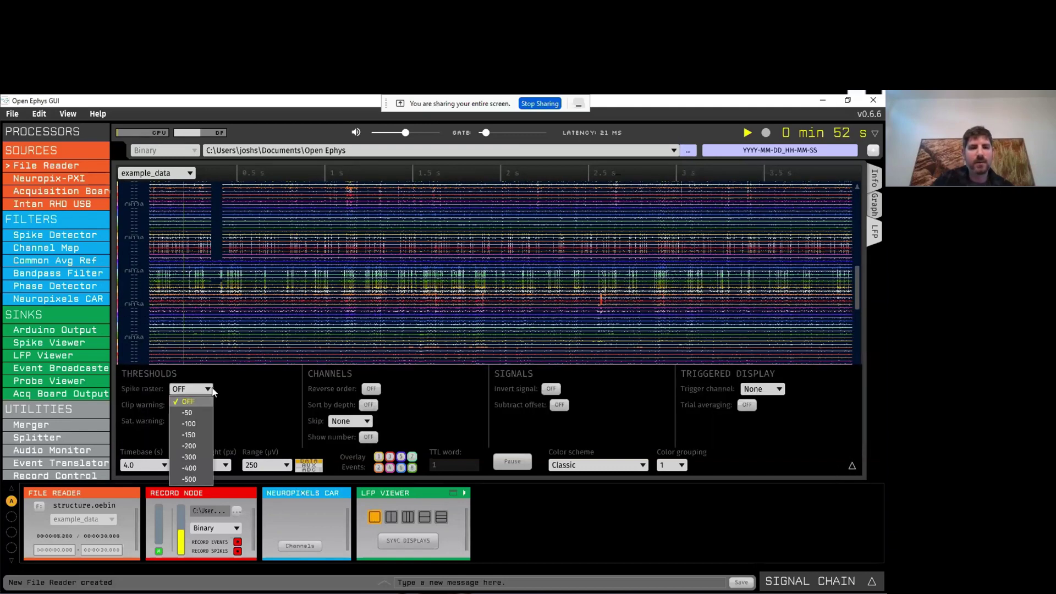
left_click(195, 414)
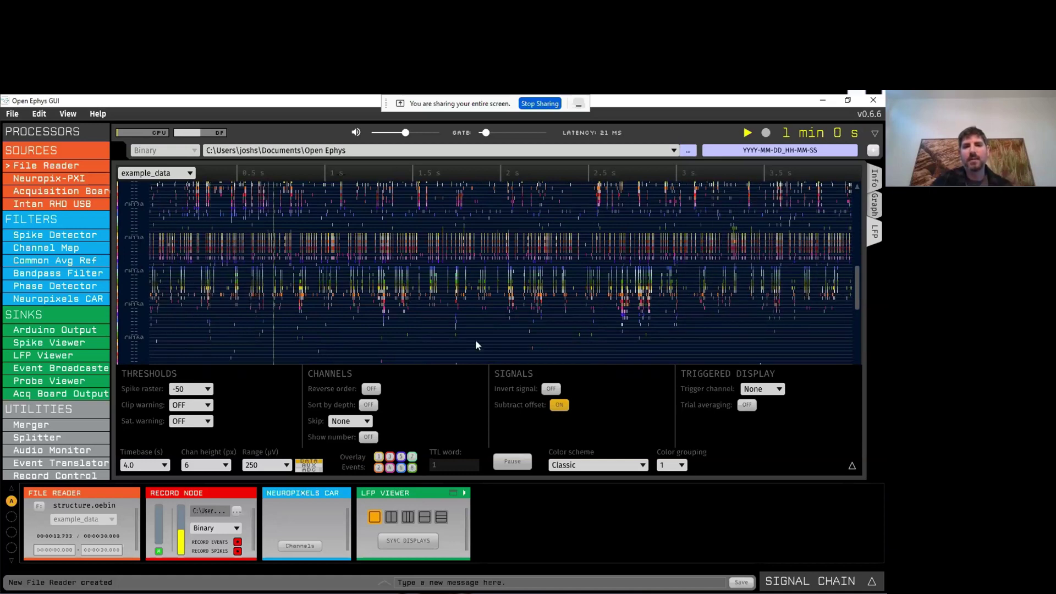
left_click(639, 465)
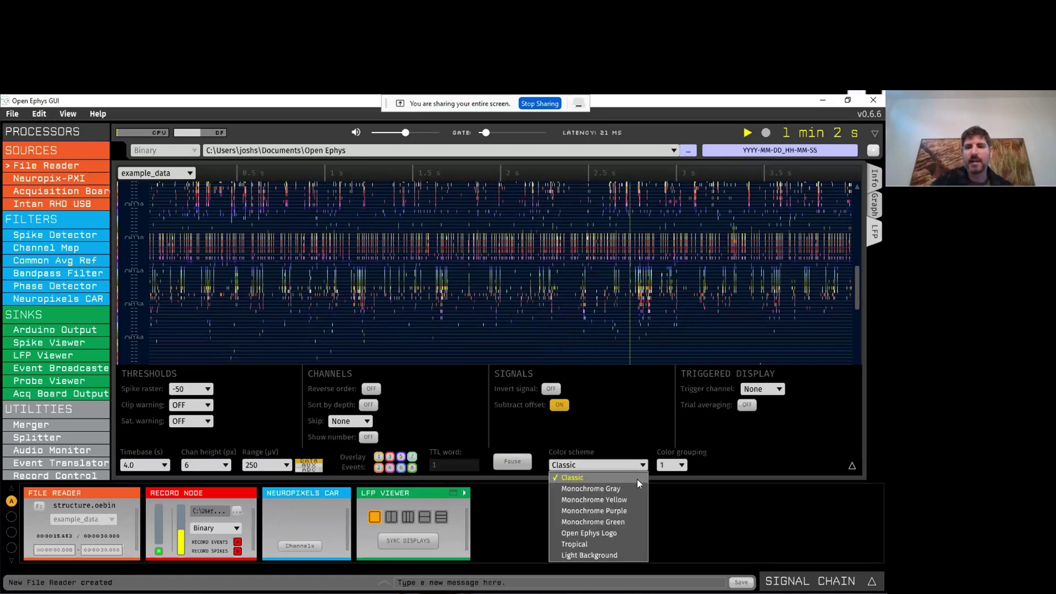
left_click(629, 520)
left_click(852, 465)
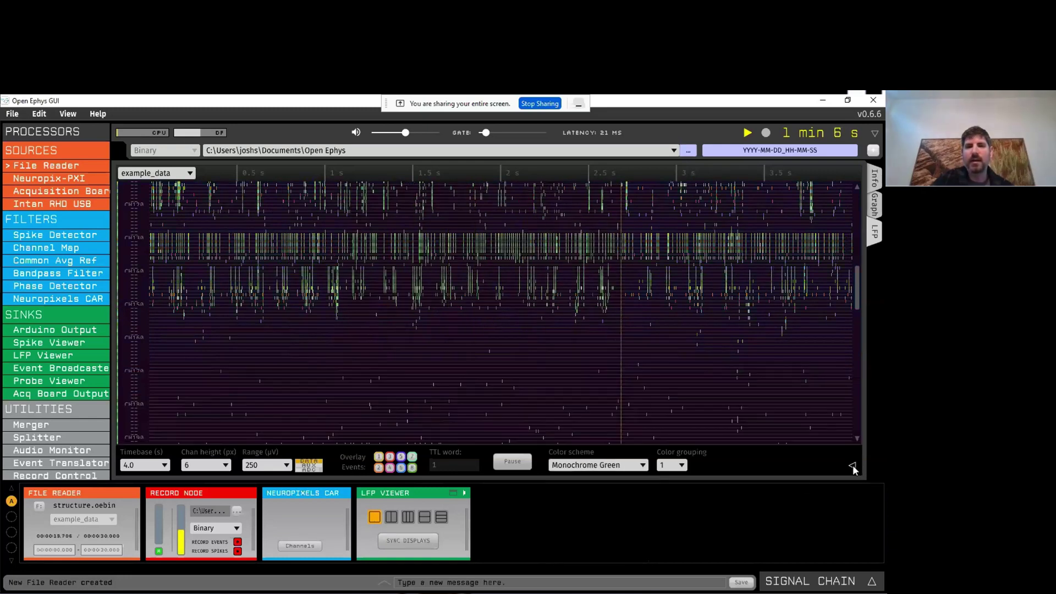
Pause the raster, pan back to earlier seconds, then resume the live display.
scroll(509, 251, "down", 5)
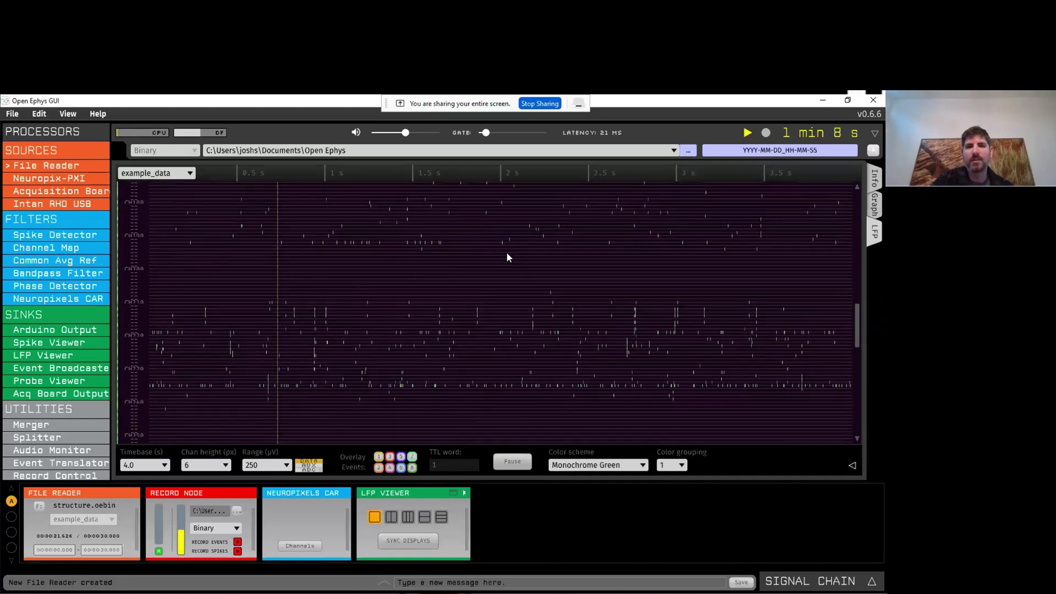
scroll(506, 253, "up", 3)
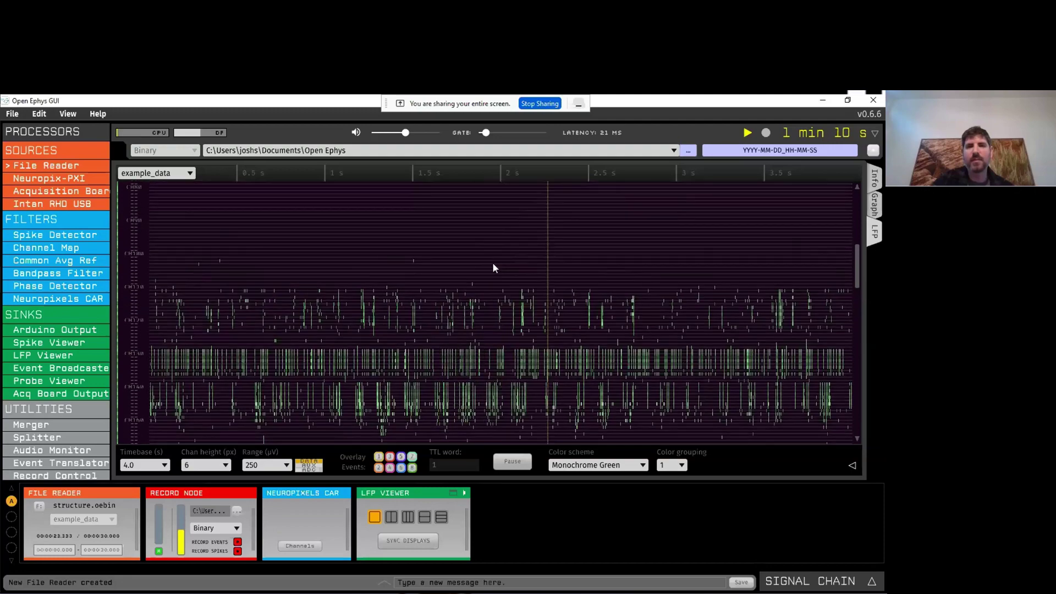
scroll(493, 258, "down", 5)
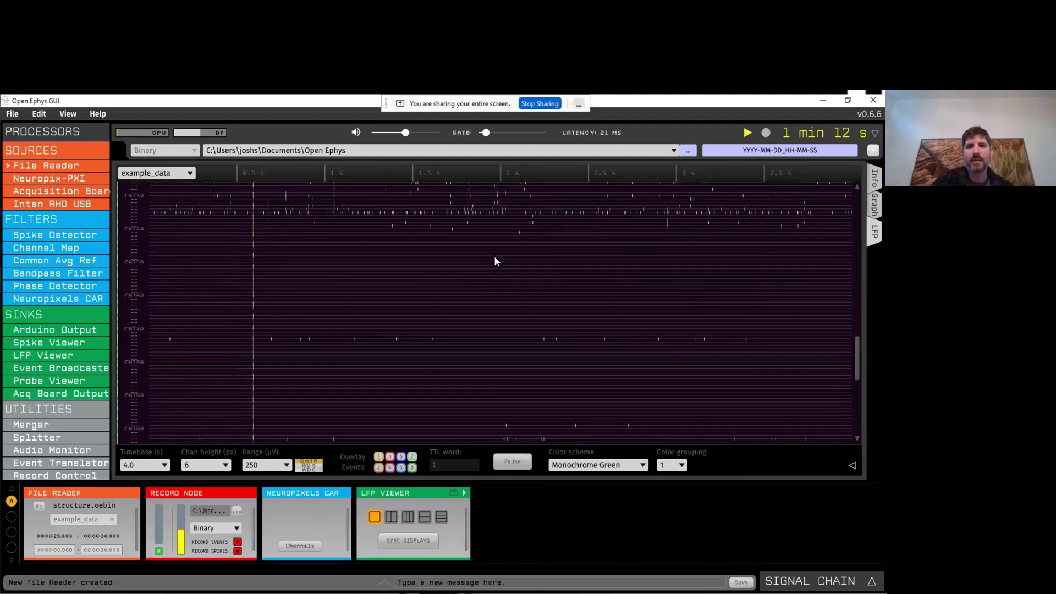
scroll(494, 256, "down", 3)
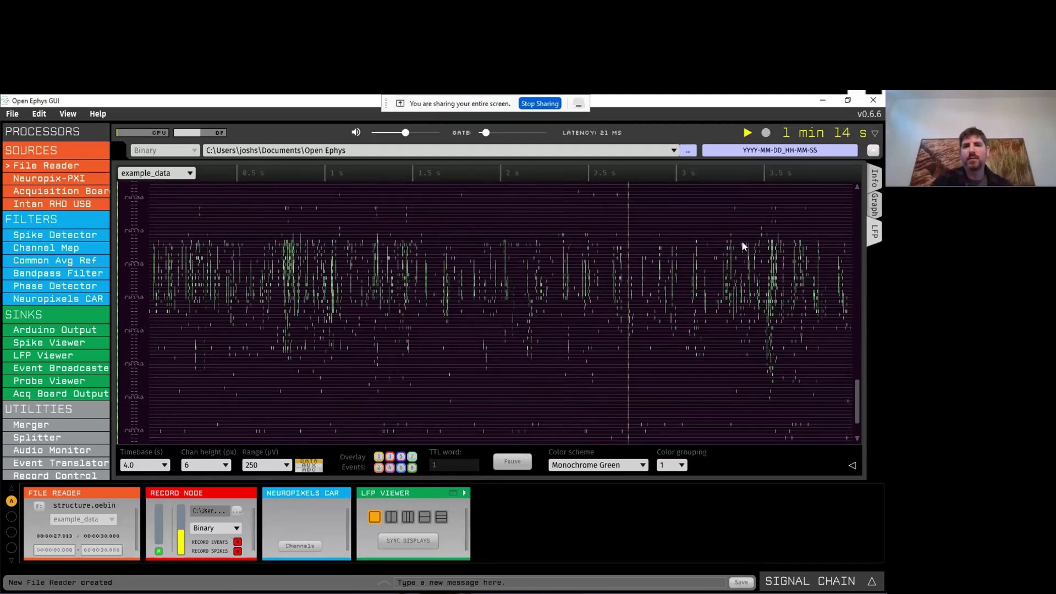
key("space")
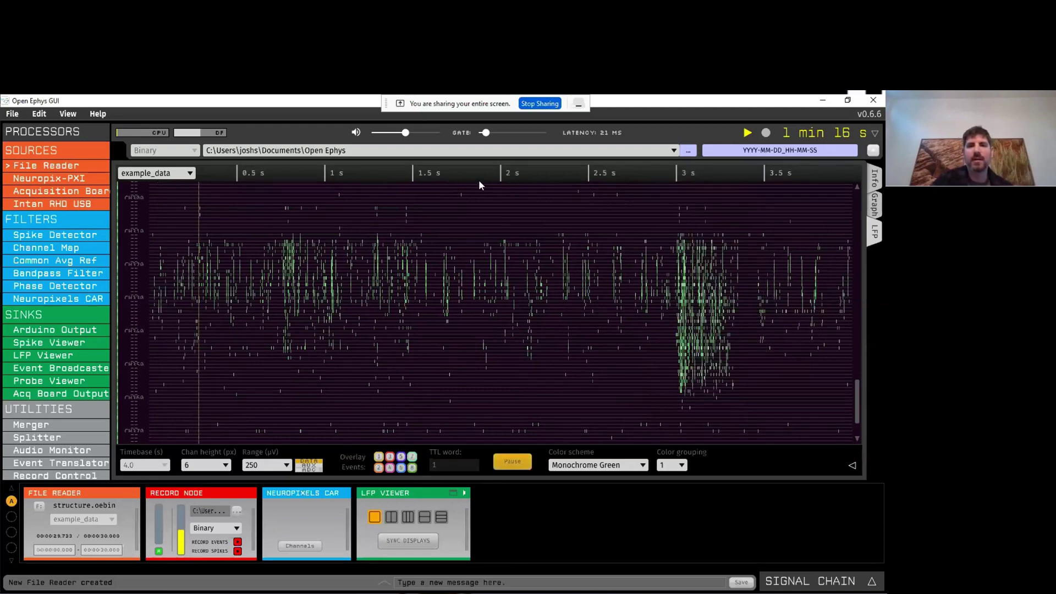
left_click_drag(468, 170, 661, 171)
left_click_drag(326, 171, 579, 172)
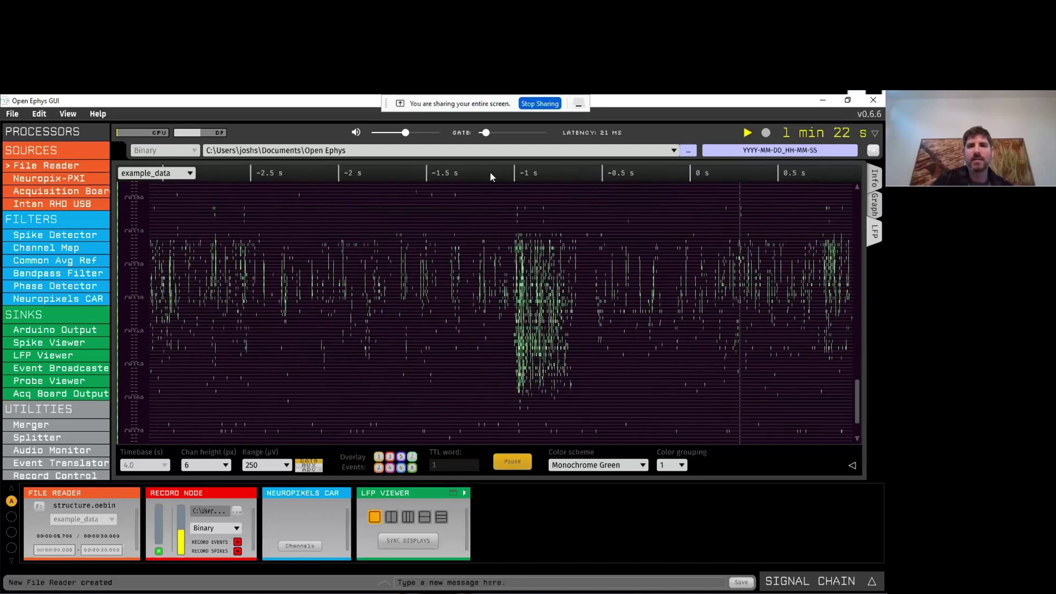
key("space")
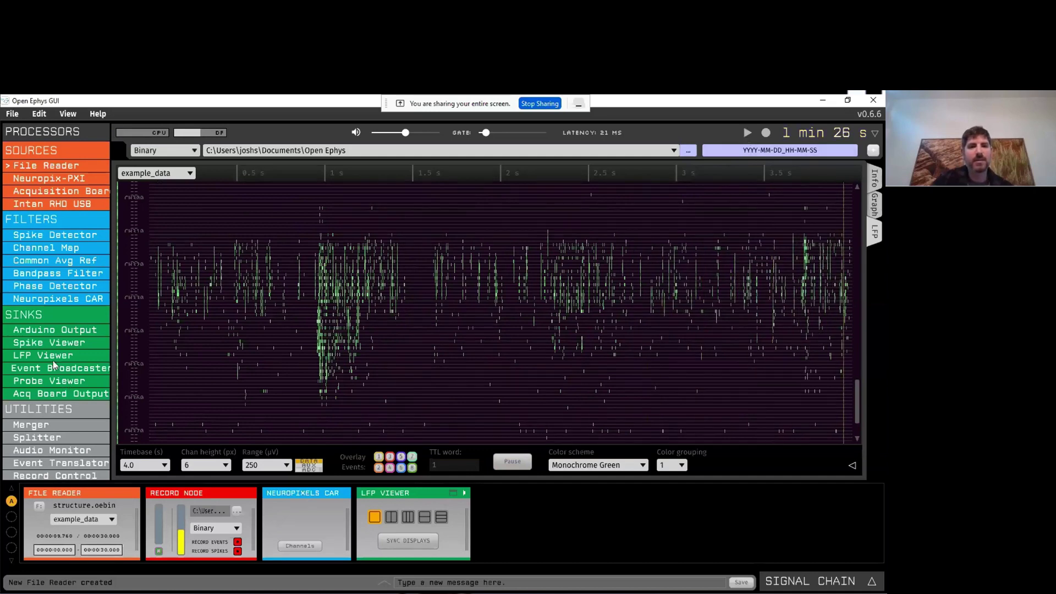
scroll(51, 330, "down", 1)
Add a Probe Viewer to the chain and set its colour range High to 100.
left_click_drag(46, 354, 577, 495)
left_click(575, 493)
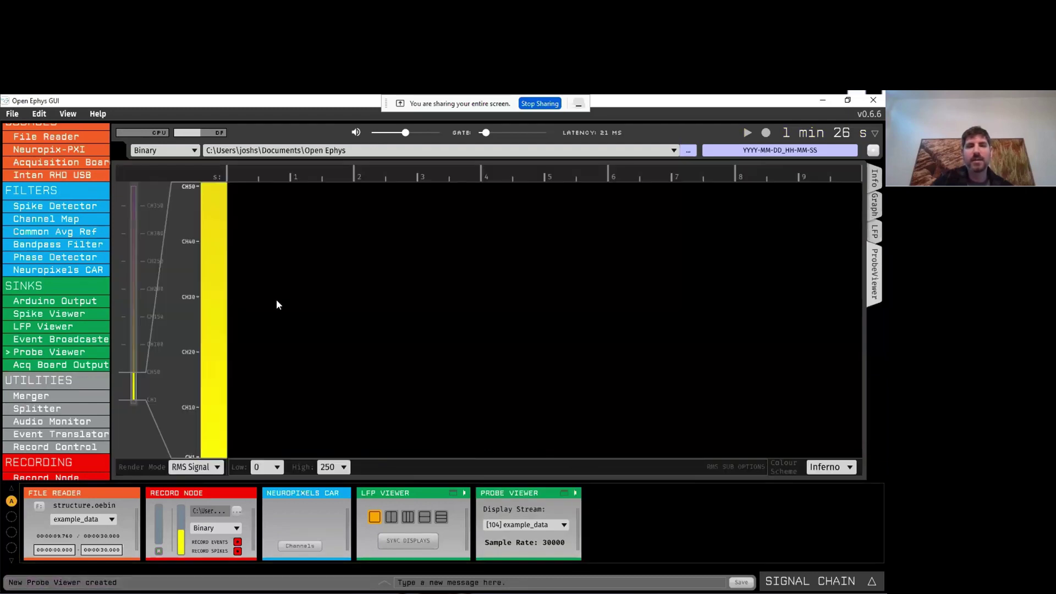
left_click(331, 466)
type("100")
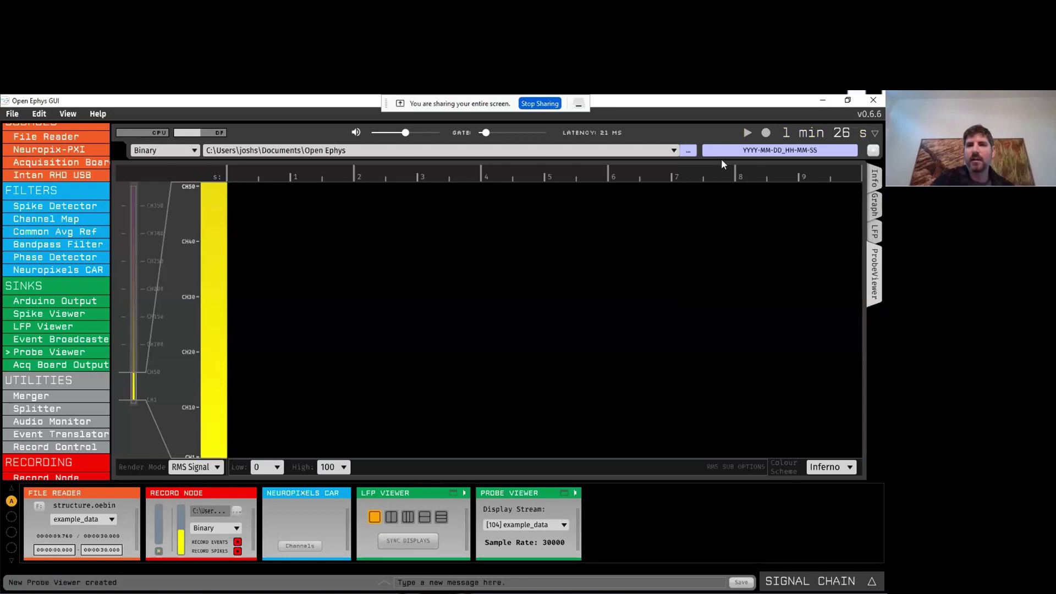
Play the recording, widen the channel window over the whole probe, then stop at 1 min 58 s.
left_click(747, 133)
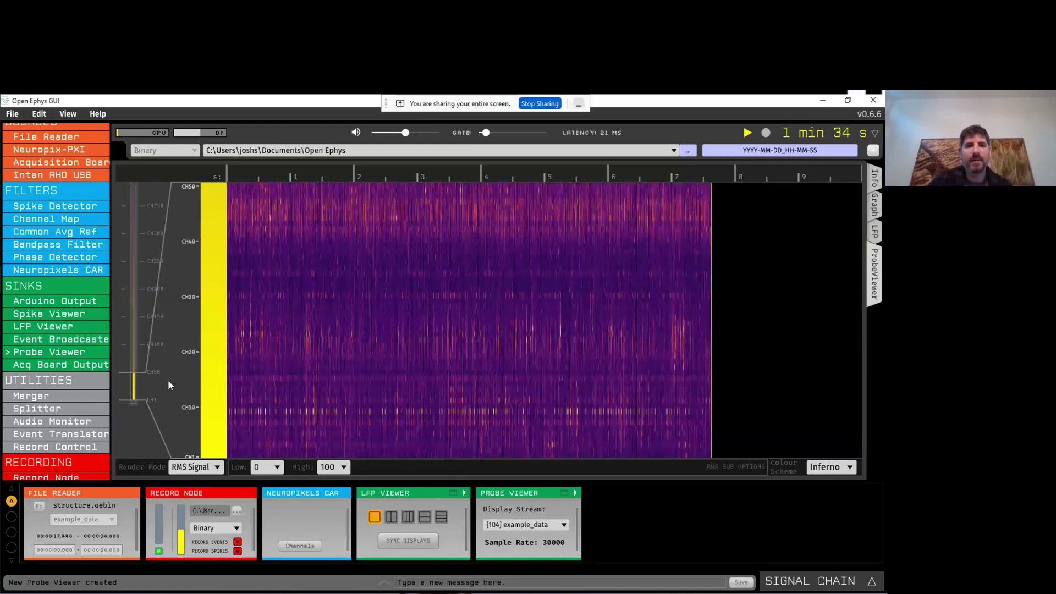
mouse_move(139, 373)
left_mouse_down()
mouse_move(142, 189)
mouse_move(139, 388)
left_mouse_up()
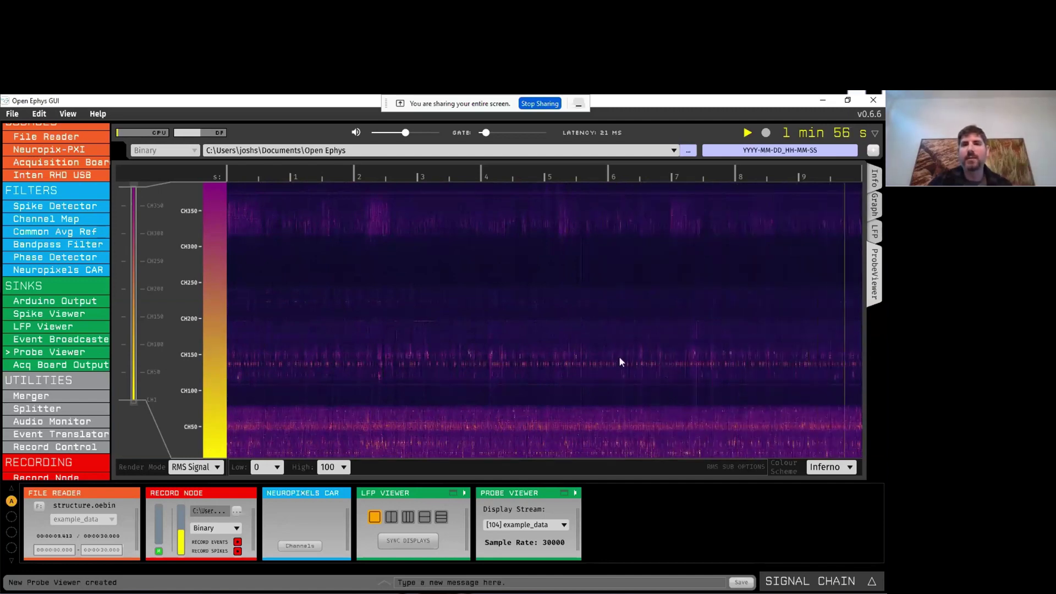
left_click(747, 133)
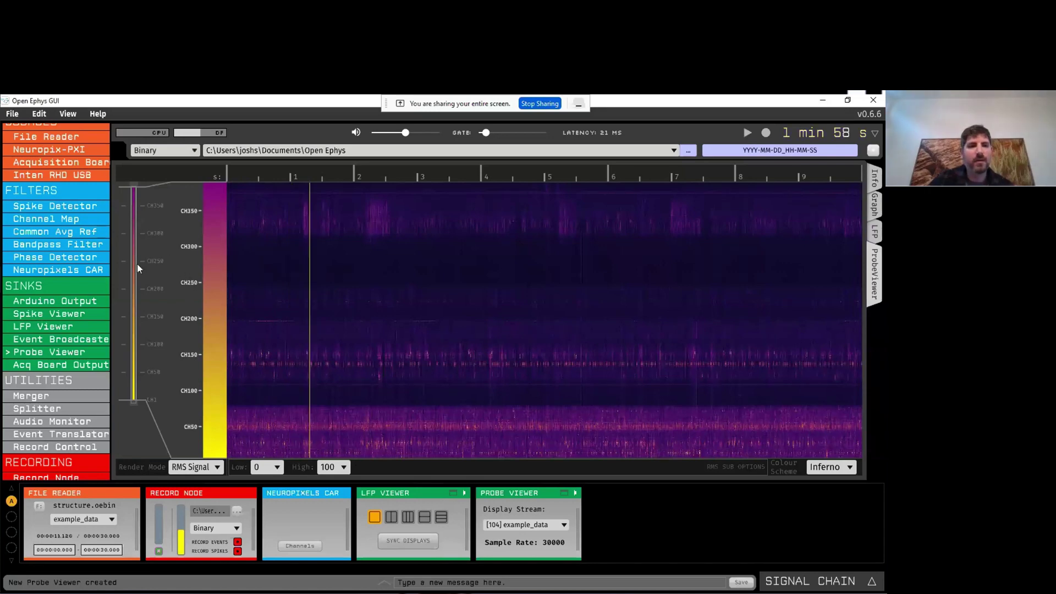
scroll(66, 308, "up", 2)
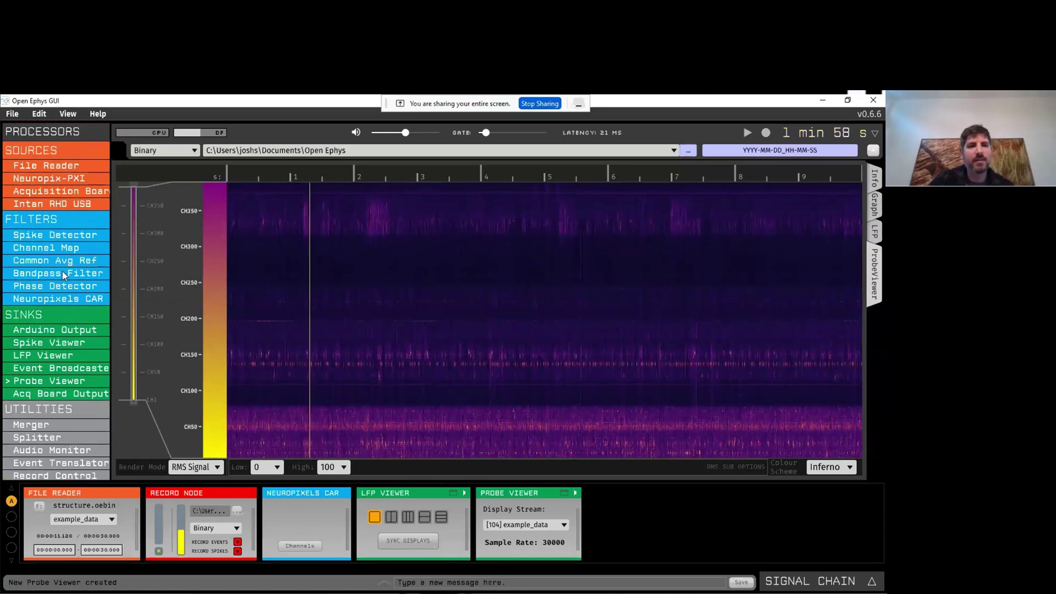
Add a Spike Detector and give it 100 single electrodes.
left_click_drag(56, 233, 649, 497)
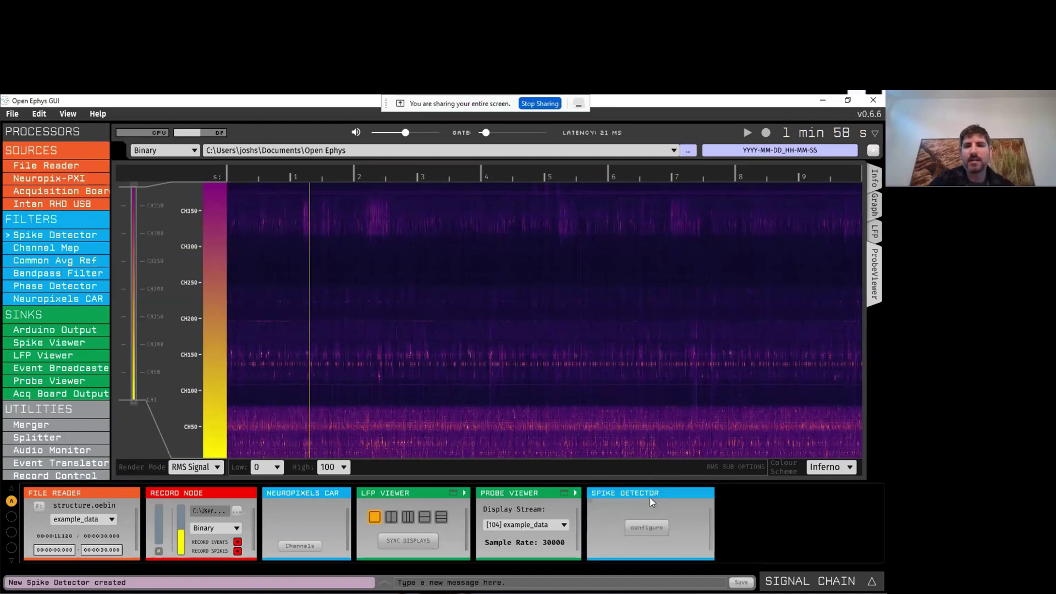
left_click(644, 528)
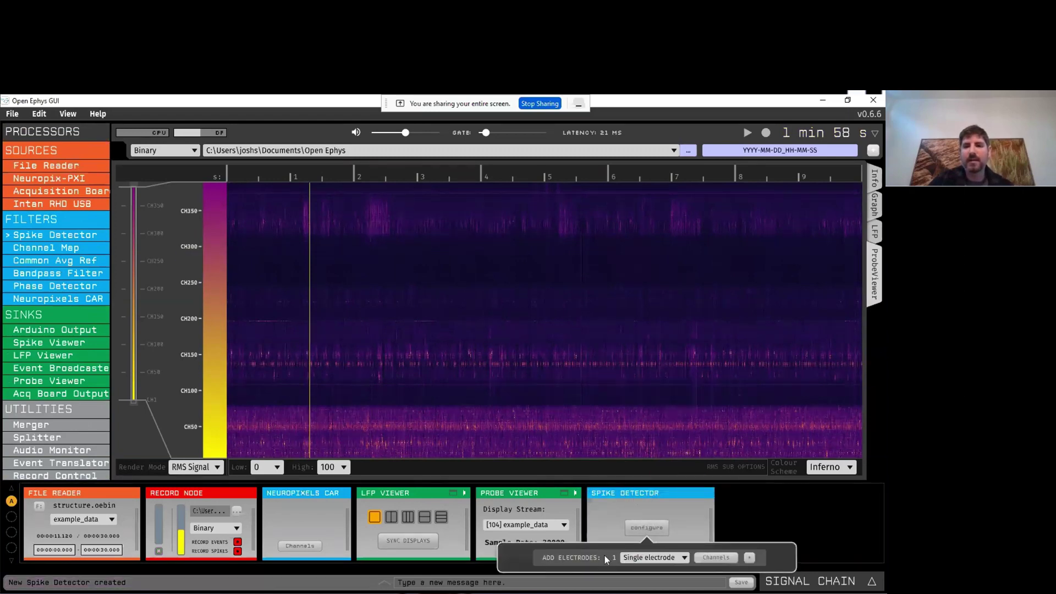
type("00")
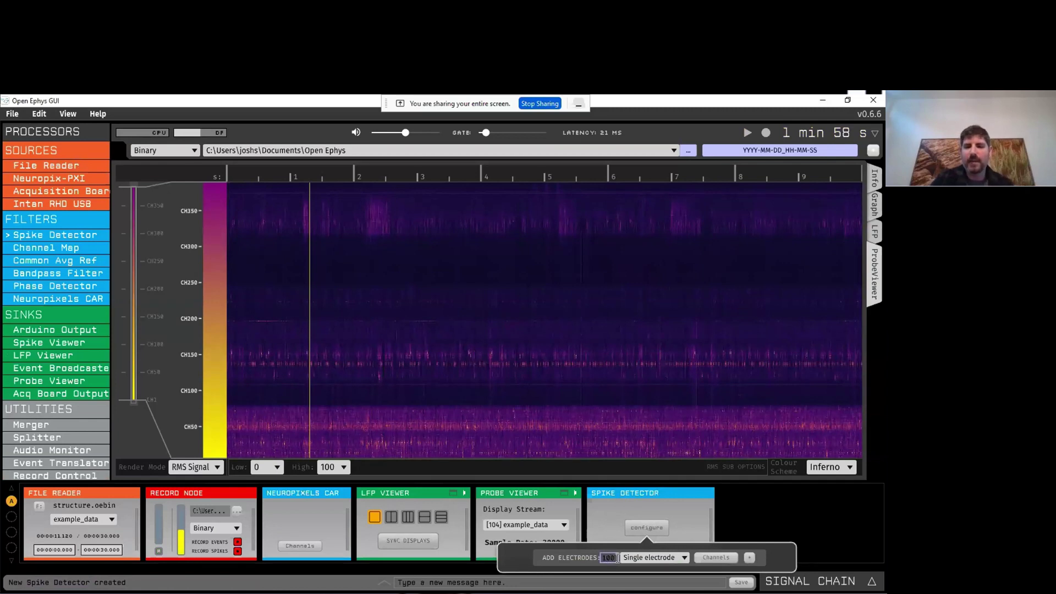
key("Return")
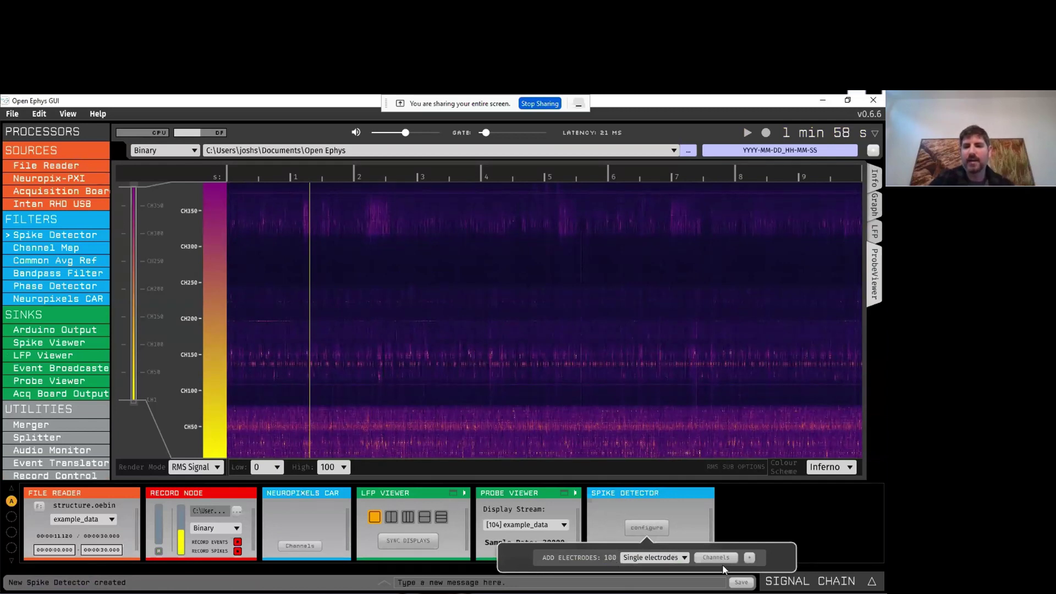
left_click(747, 558)
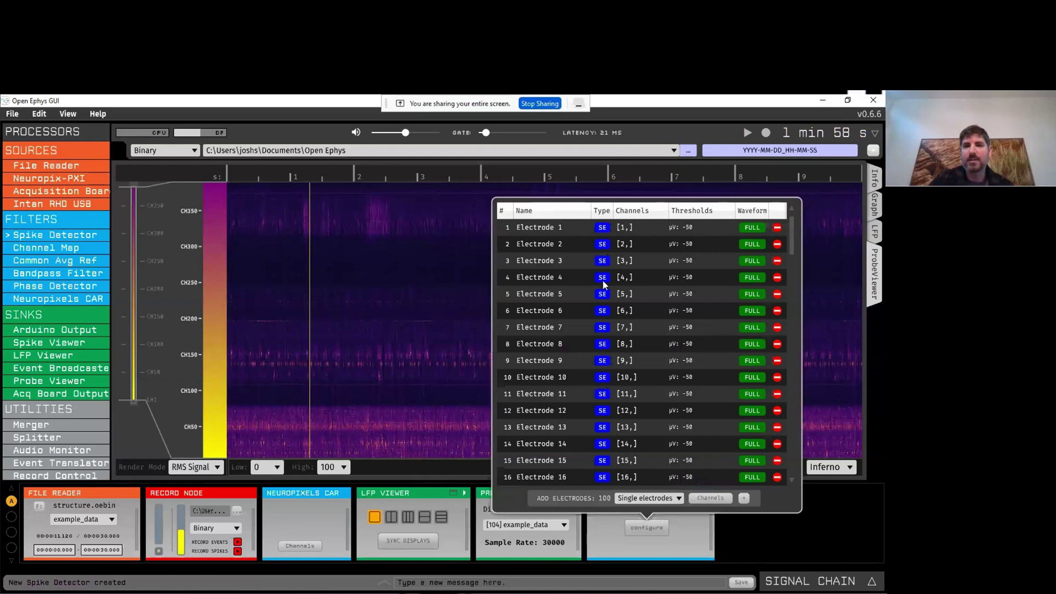
scroll(681, 291, "down", 4)
scroll(682, 294, "up", 4)
Switch all electrode thresholds to STD type and close the configuration panel.
left_click(510, 244)
key("ctrl+a")
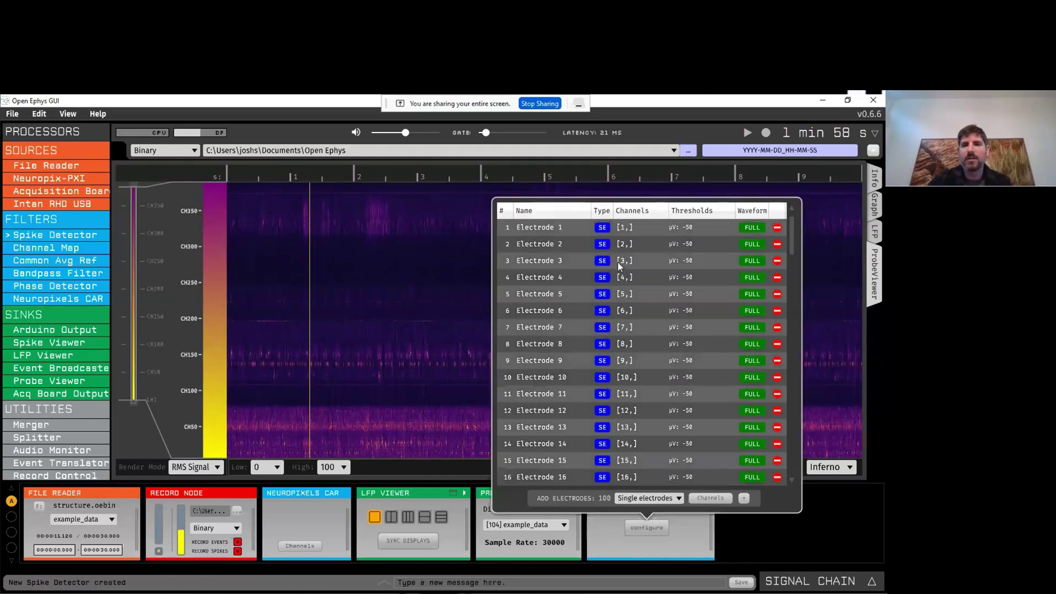
left_click(679, 243)
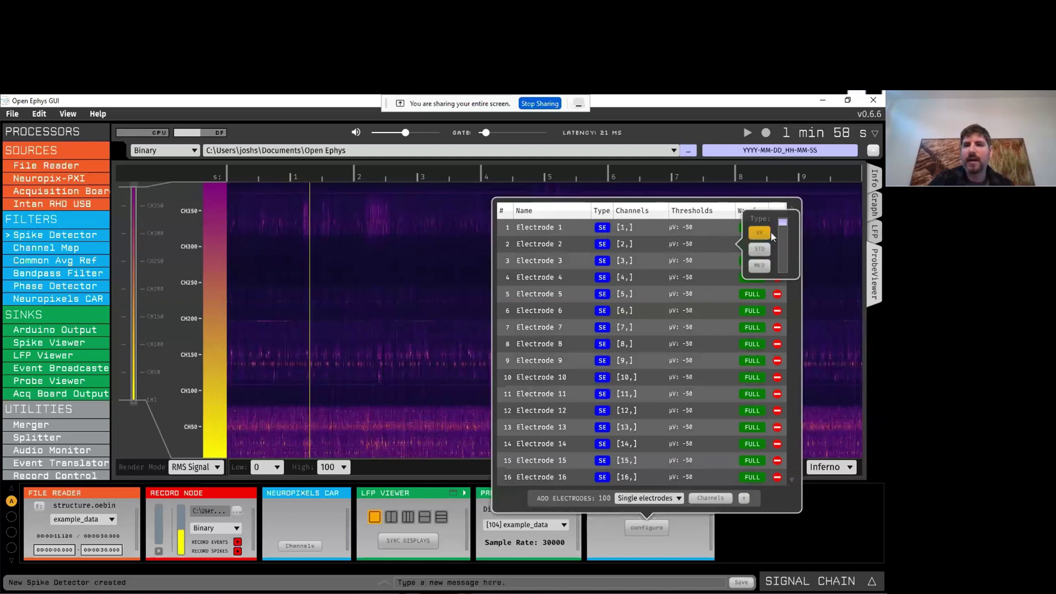
left_click(759, 249)
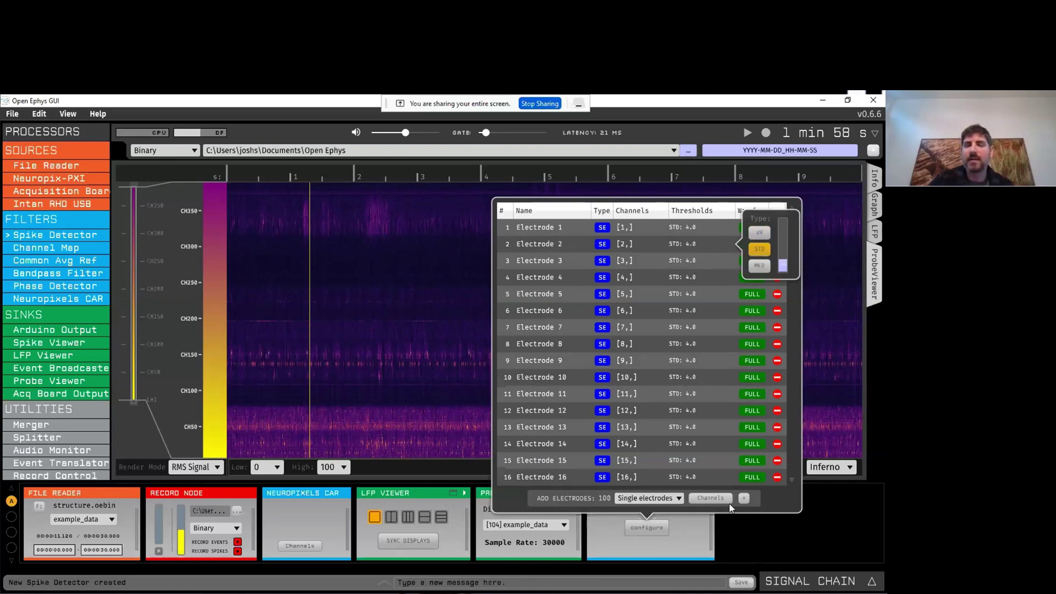
left_click(750, 535)
left_click(747, 531)
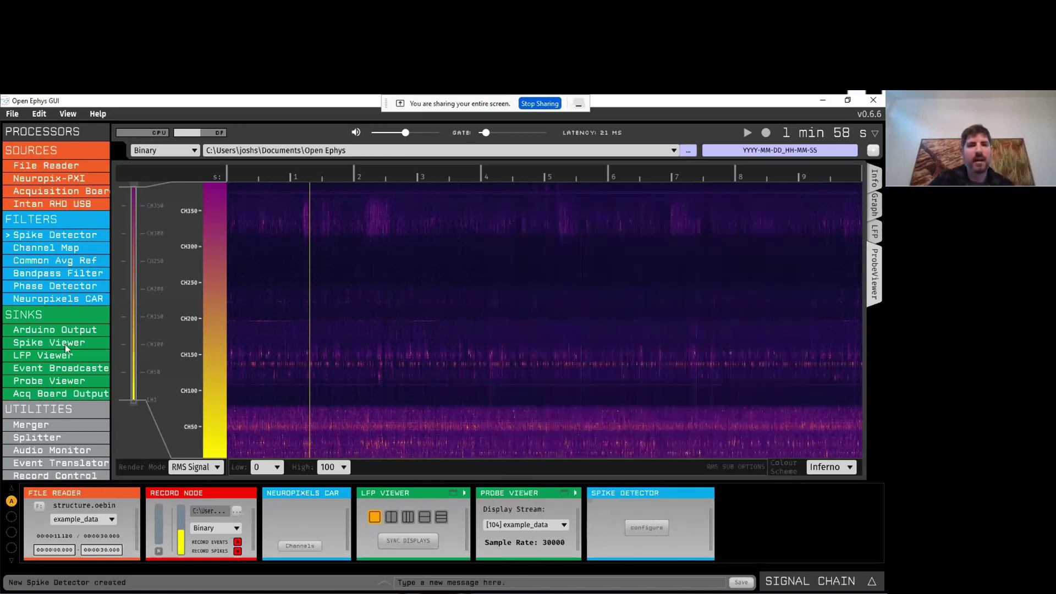
Add a Spike Viewer at the chain's end and start acquisition to show spike waveforms.
left_click_drag(65, 348, 833, 493)
left_click(819, 493)
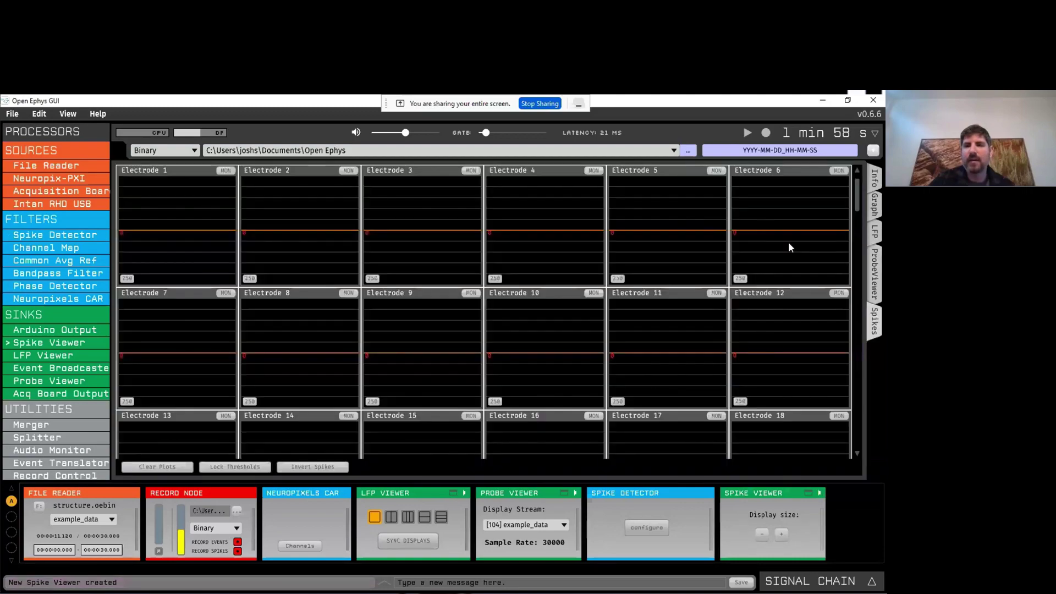
left_click(747, 132)
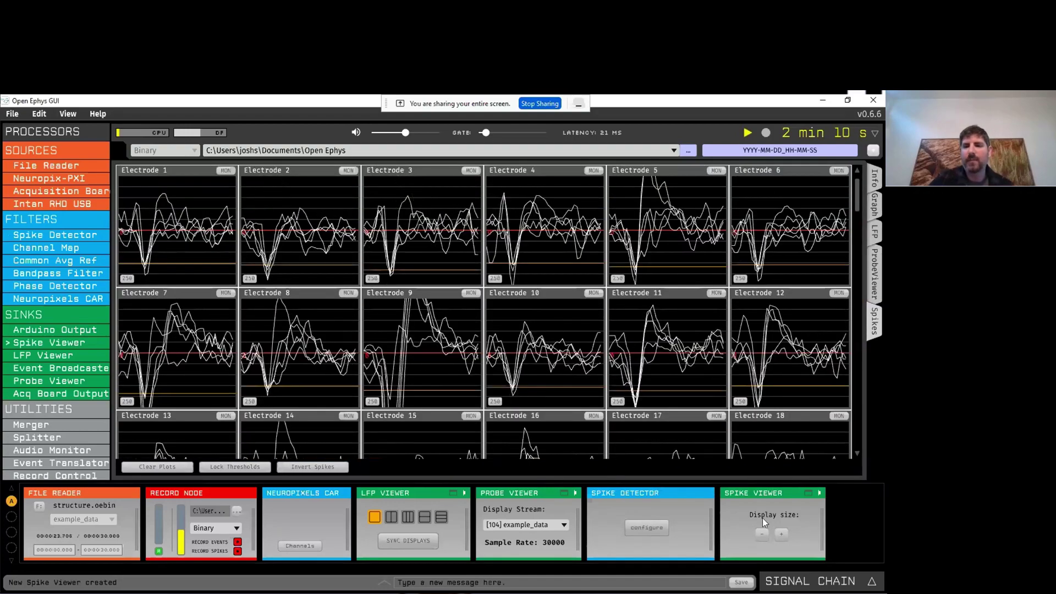
Shrink the waveform plots to a denser grid, stop acquisition, and append an Event Broadcaster.
scroll(678, 396, "down", 10)
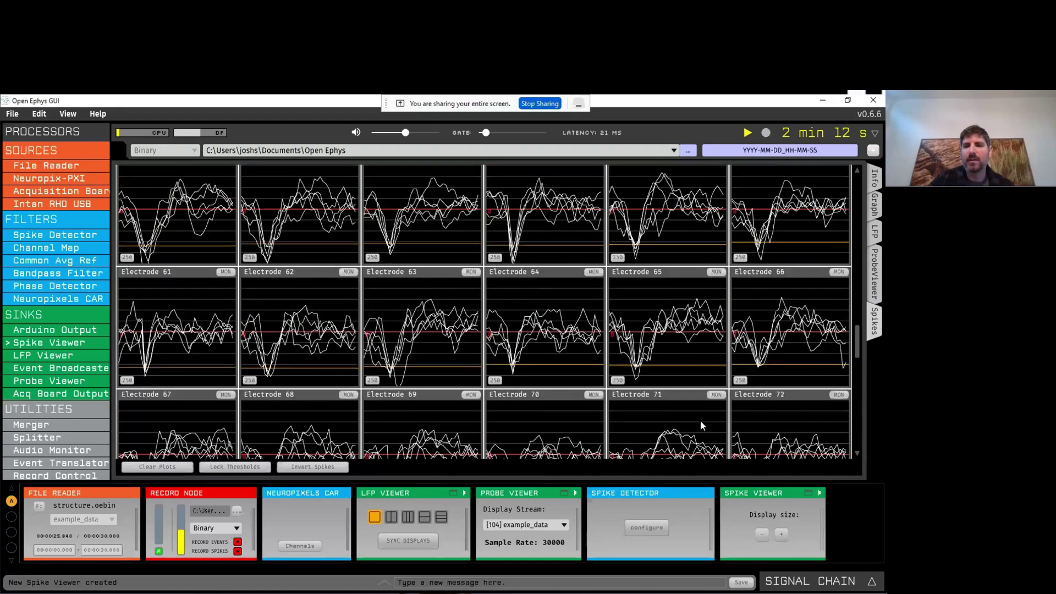
left_click(760, 534)
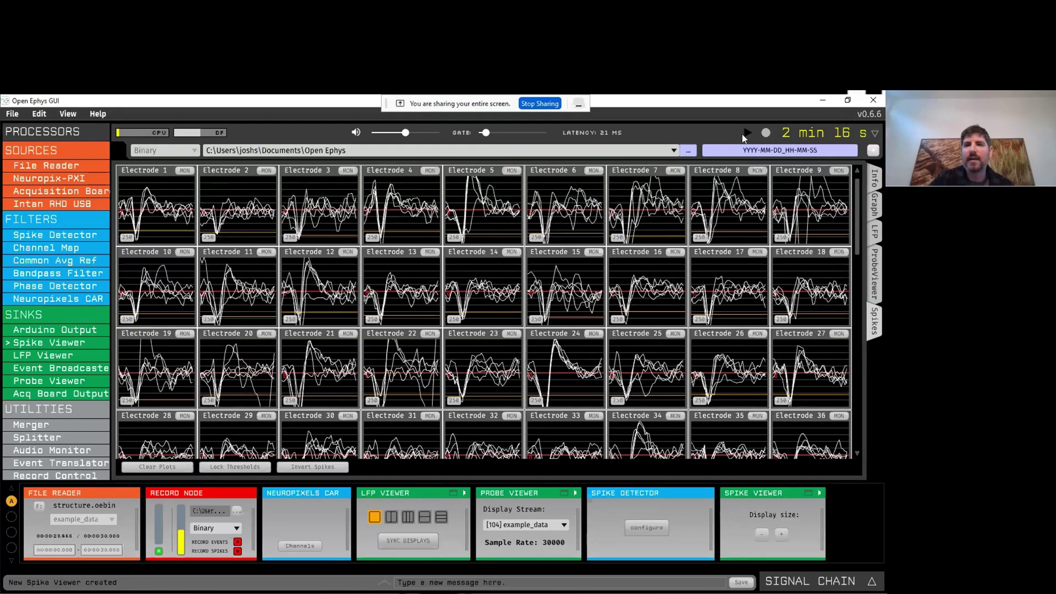
left_click(746, 133)
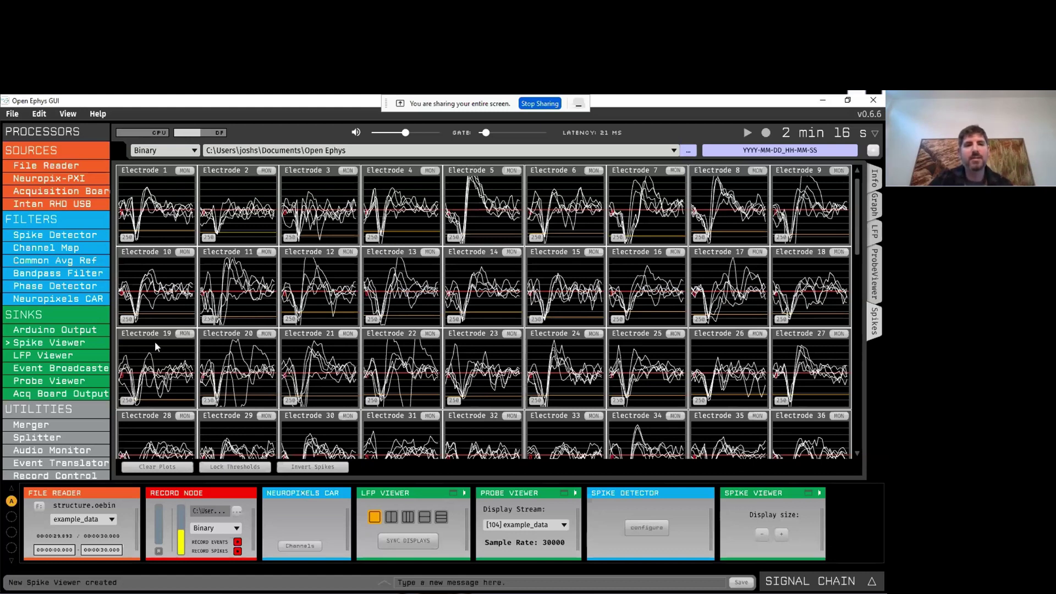
left_click_drag(85, 368, 836, 500)
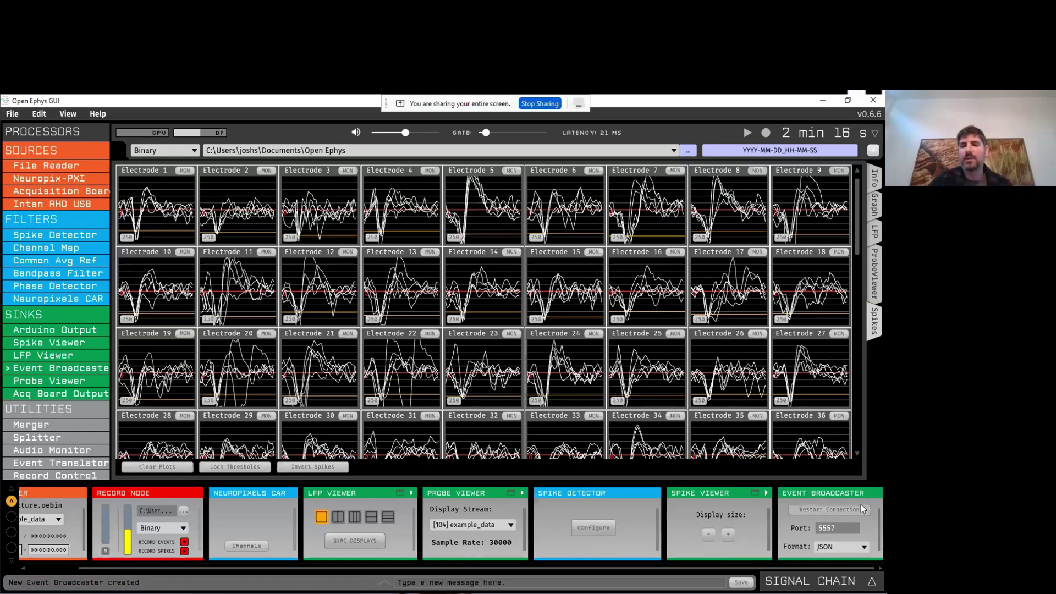
Run acquisition briefly with the Event Broadcaster in place, stopping at 2 min 28 s.
left_click(746, 132)
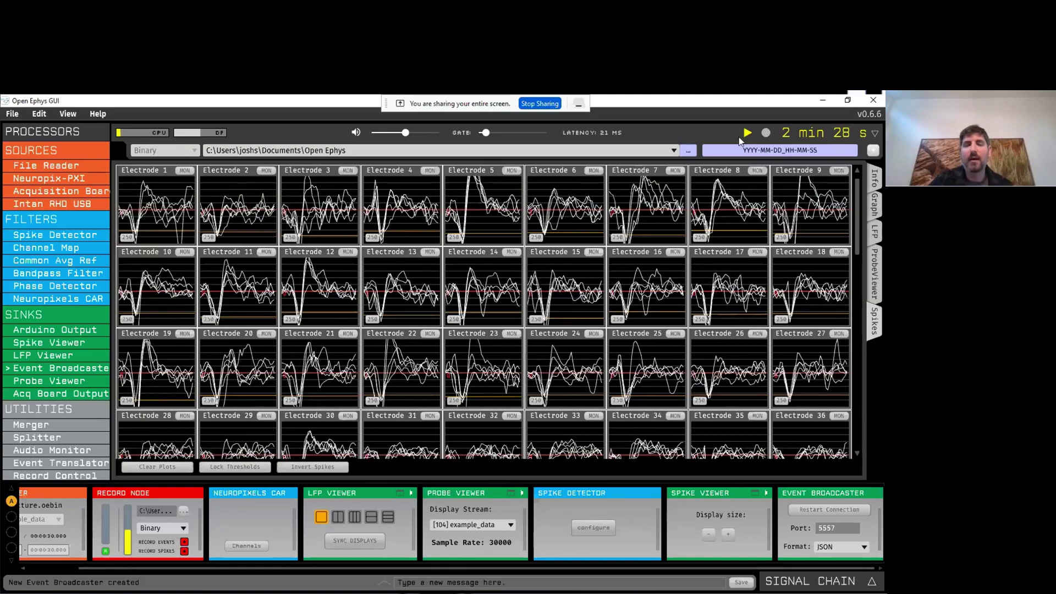
left_click(746, 133)
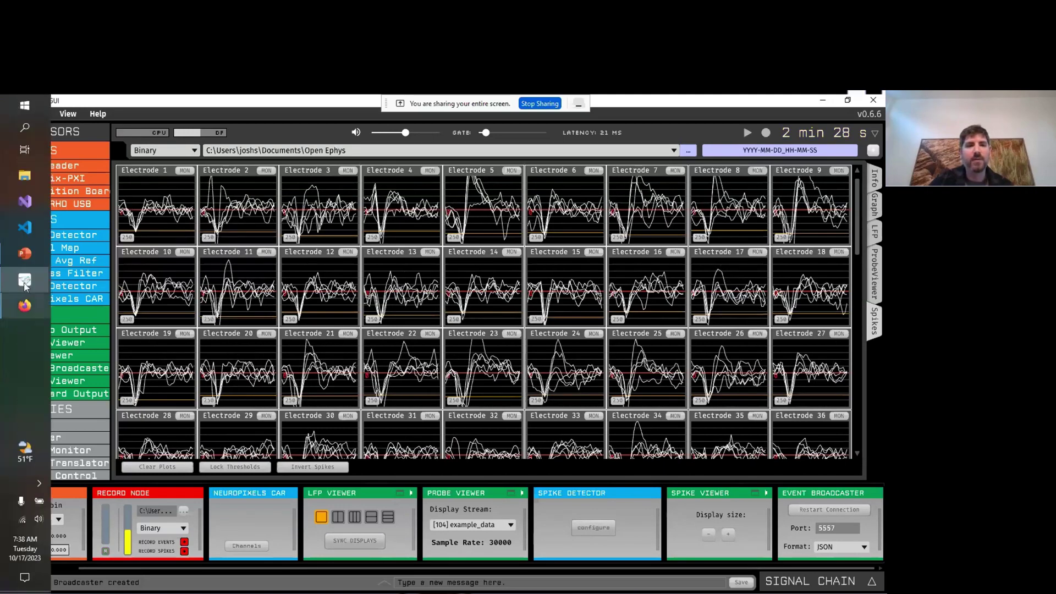
Return to the PowerPoint slide show and advance to slide 6, 'Next major release (first half of 2024)'.
left_click(25, 282)
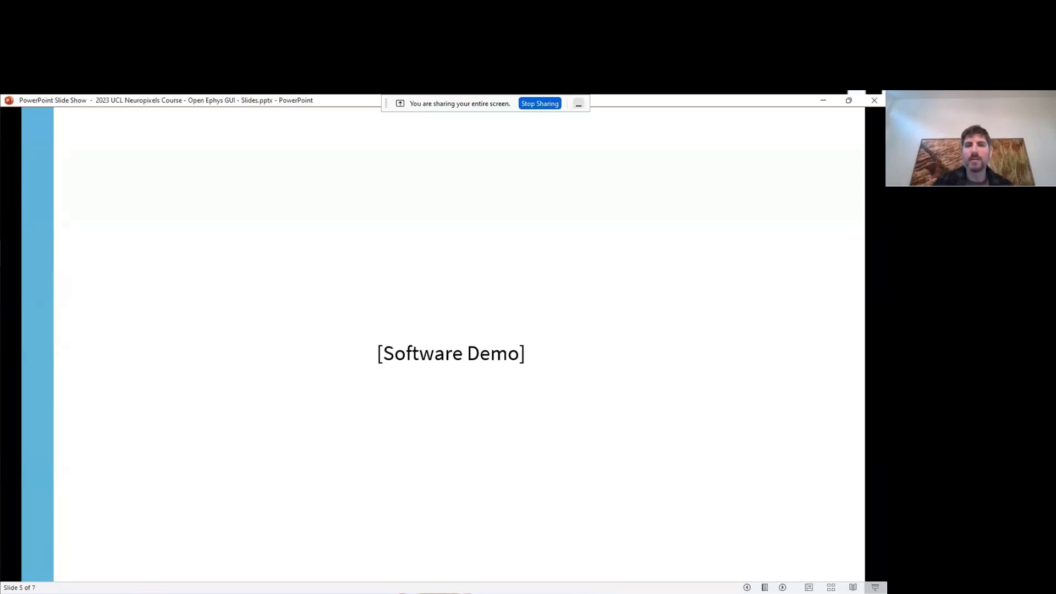
key("Right")
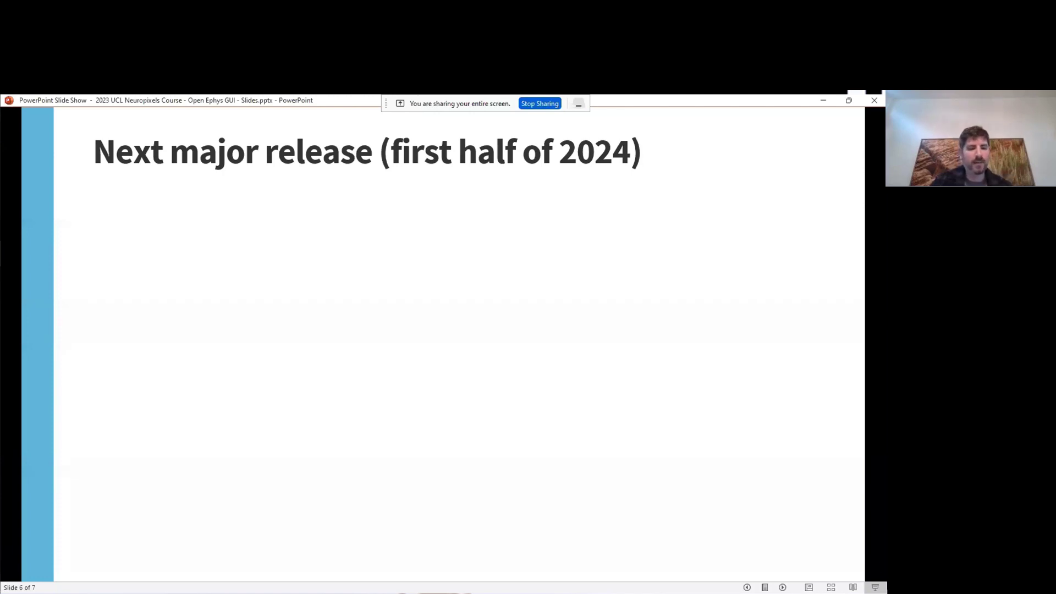
Reveal the Plugin API, headless mode, latency and Neuropixels bullets, then go to slide 7.
key("Right")
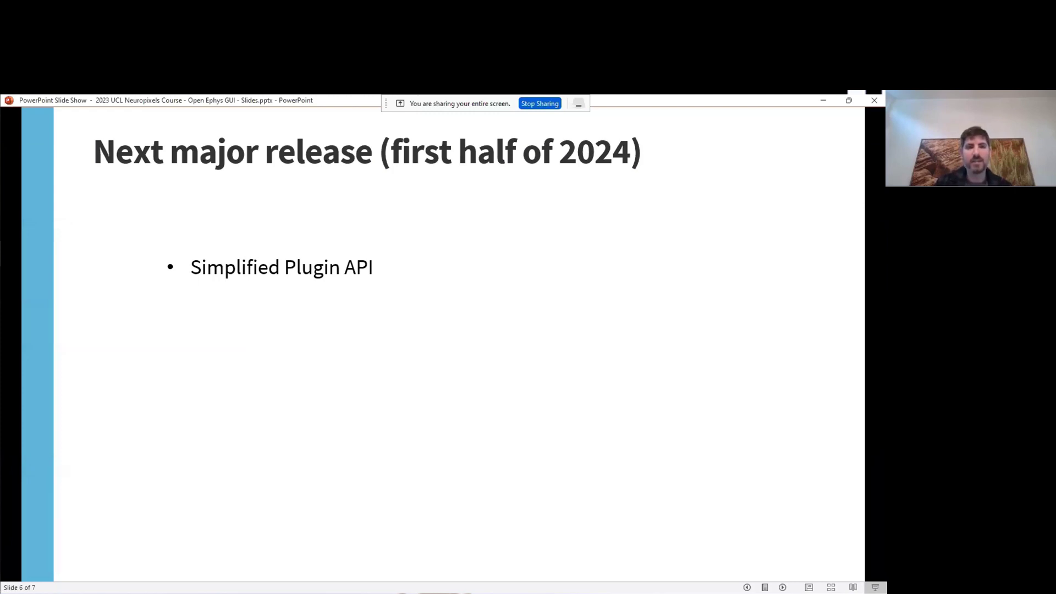
key("Right")
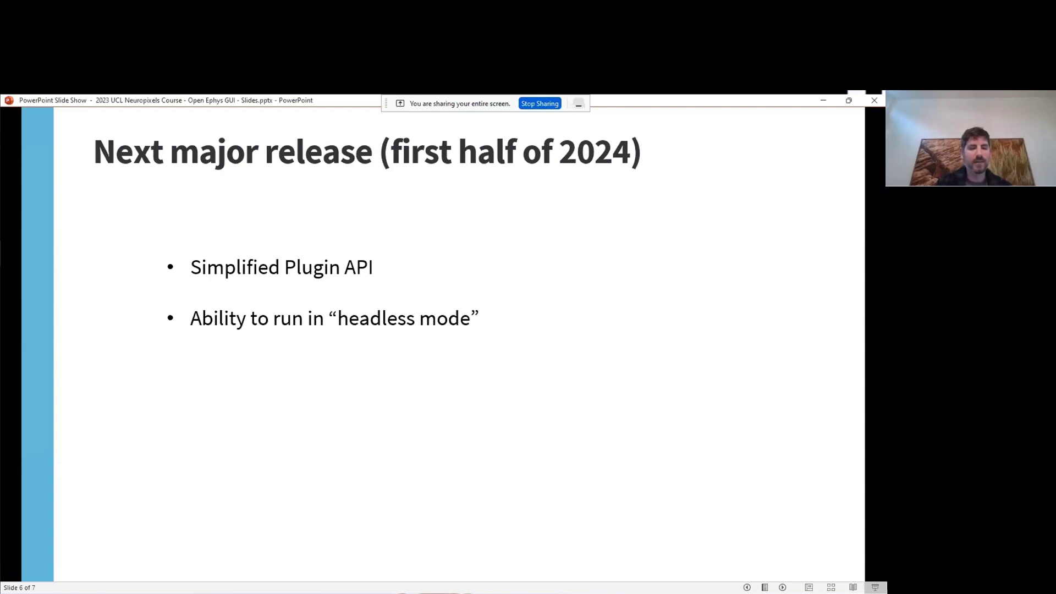
key("Right")
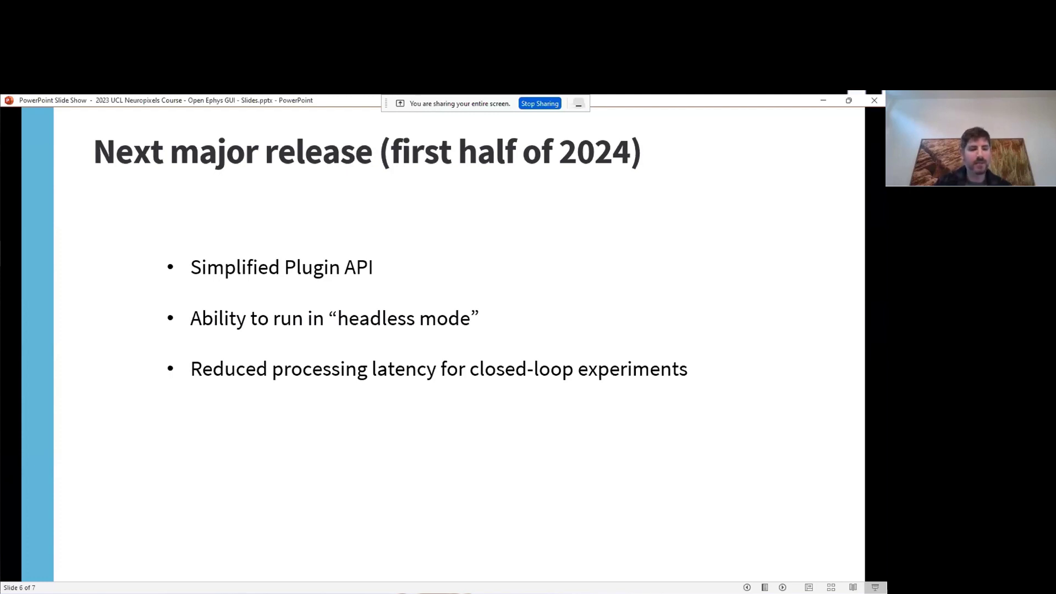
key("Right")
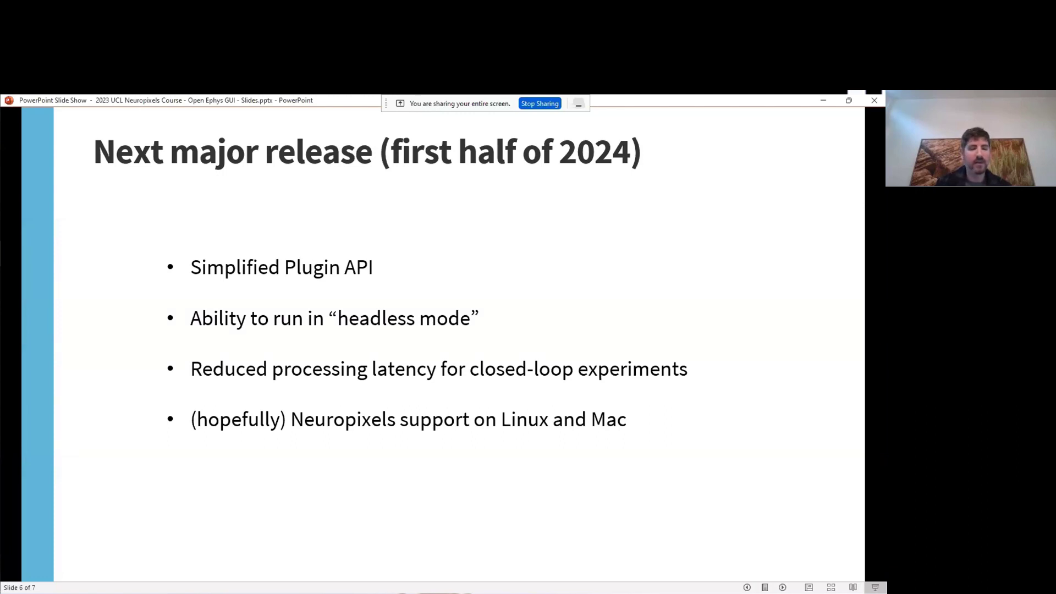
key("Right")
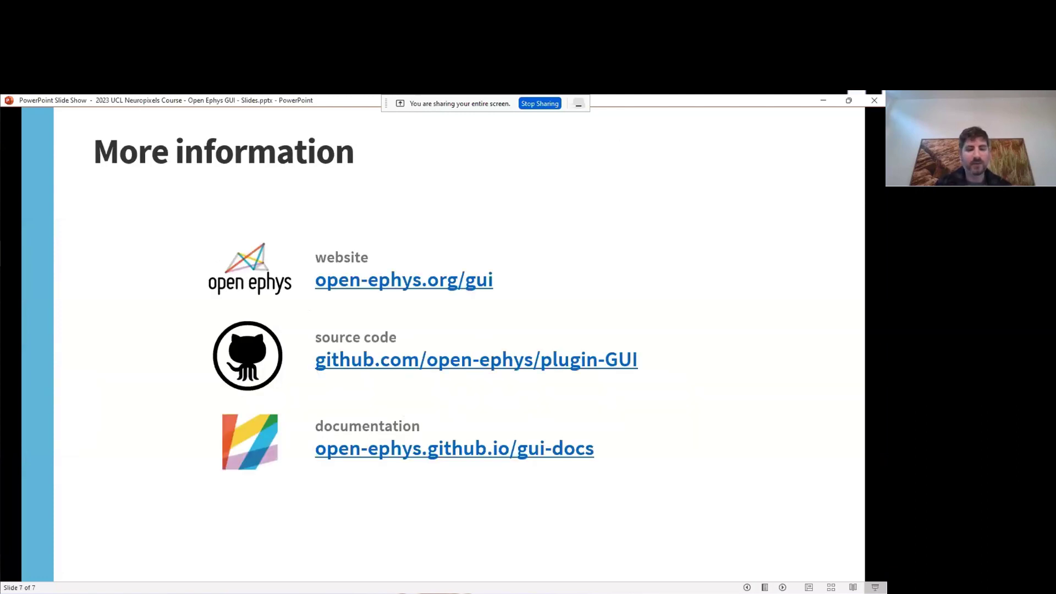